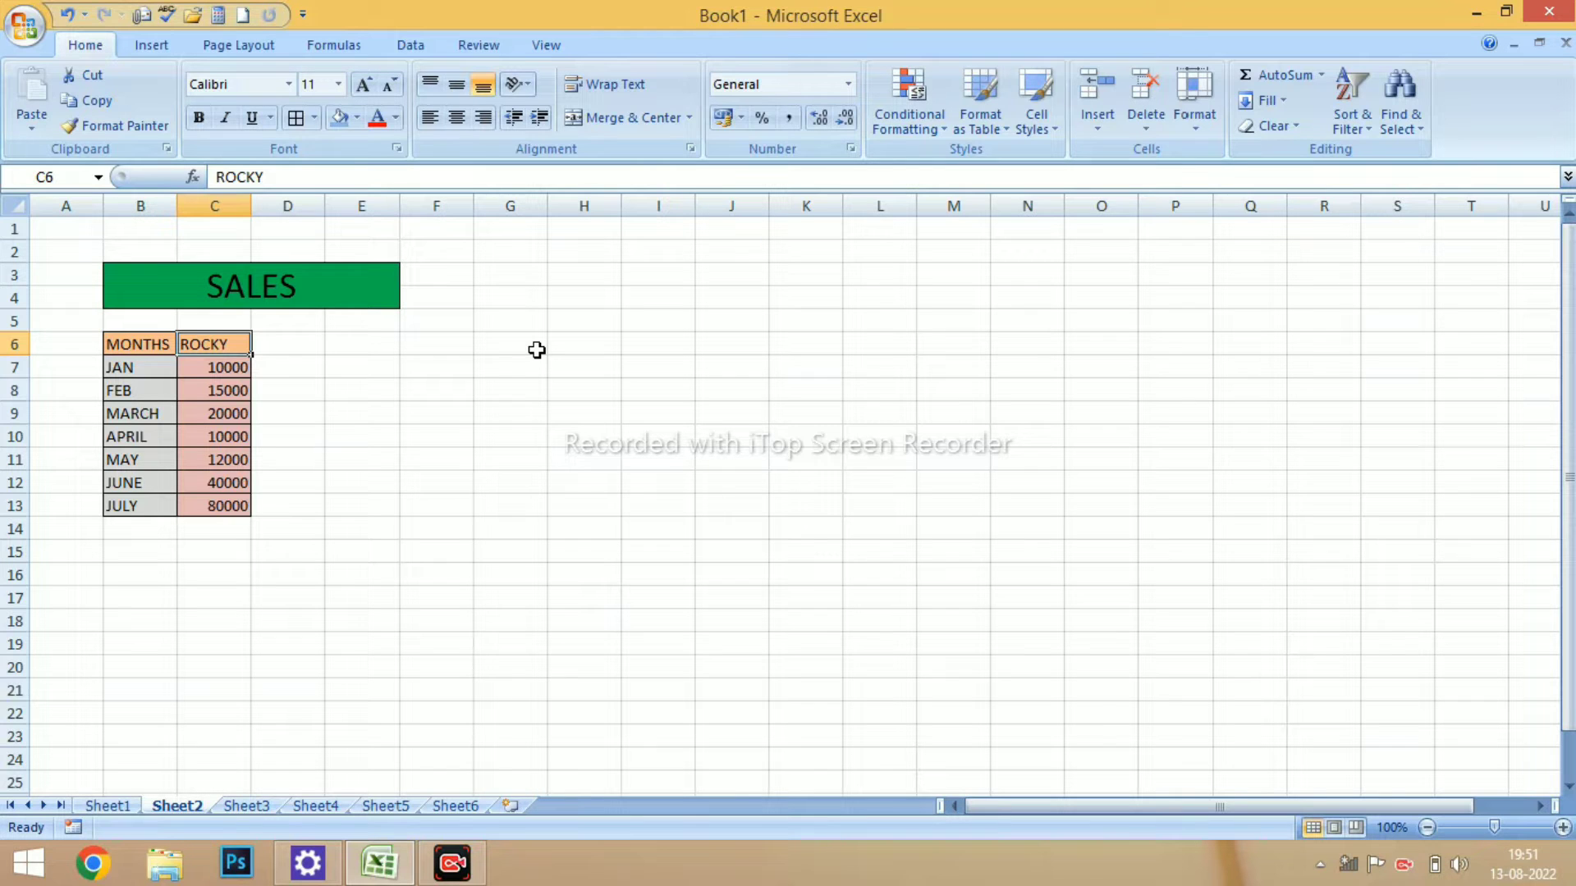
Step: Insert a 2-D clustered column chart from the monthly sales table B6:C13 on Sheet2, and delete it
click(527, 345)
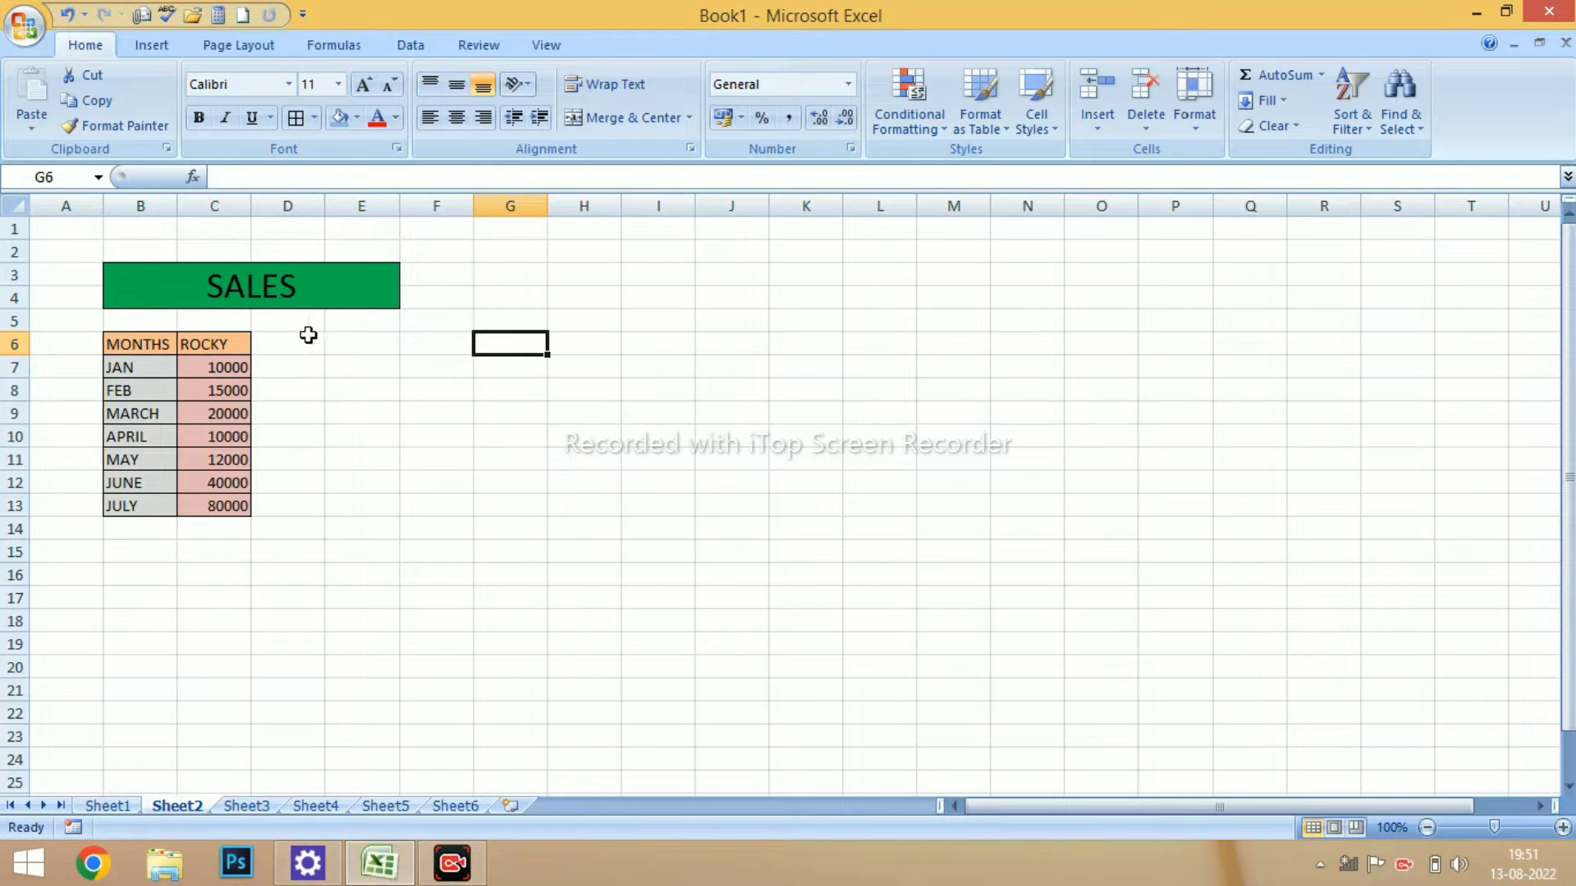
click(142, 343)
drag(141, 343, 211, 503)
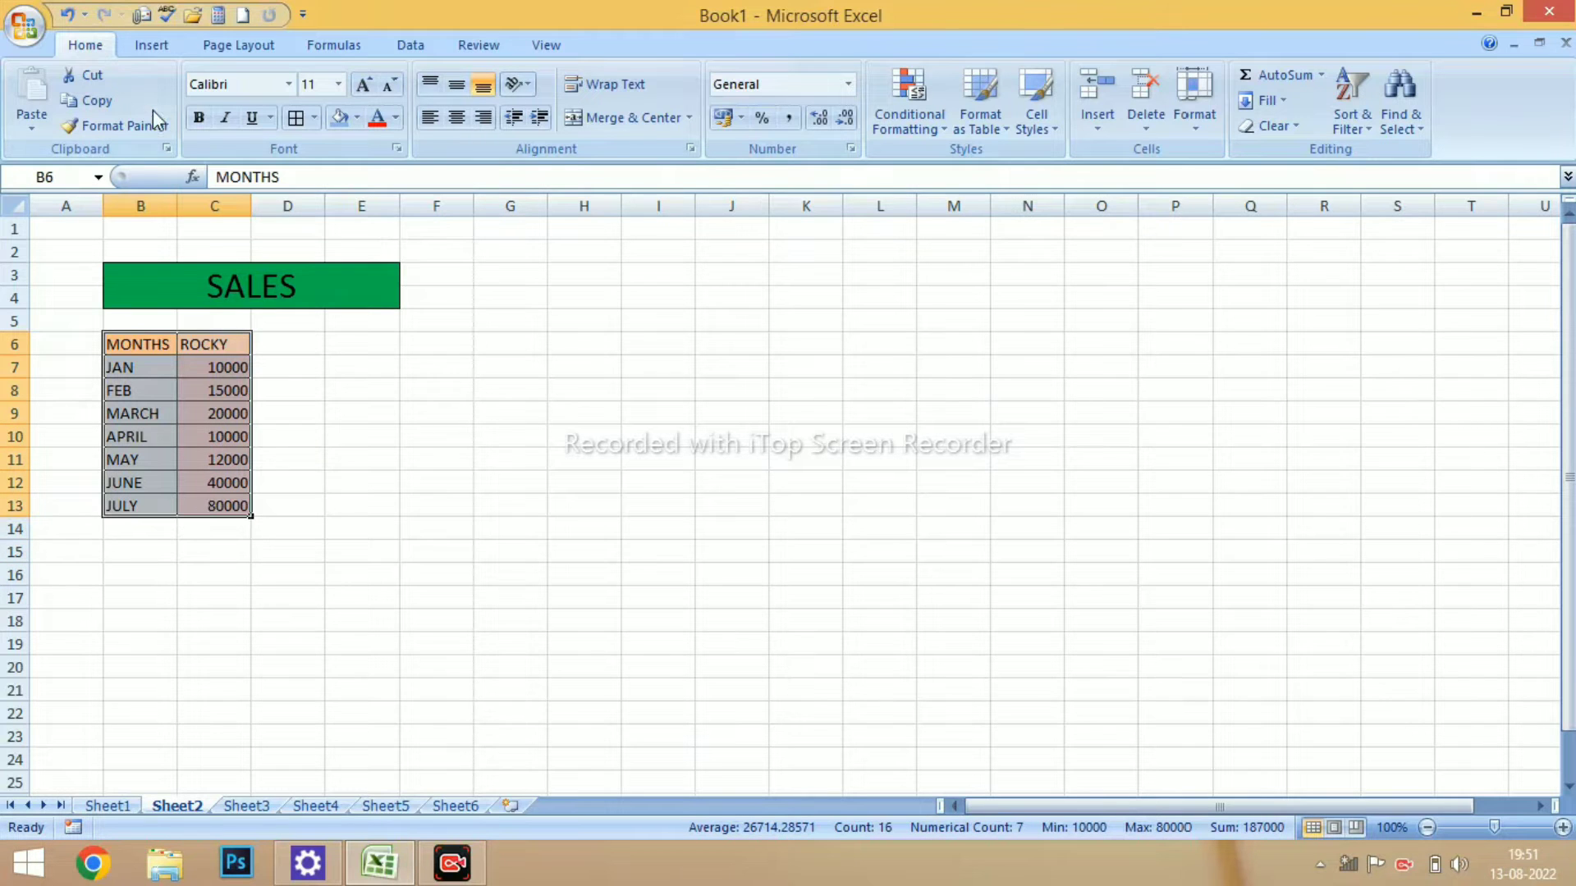
click(151, 47)
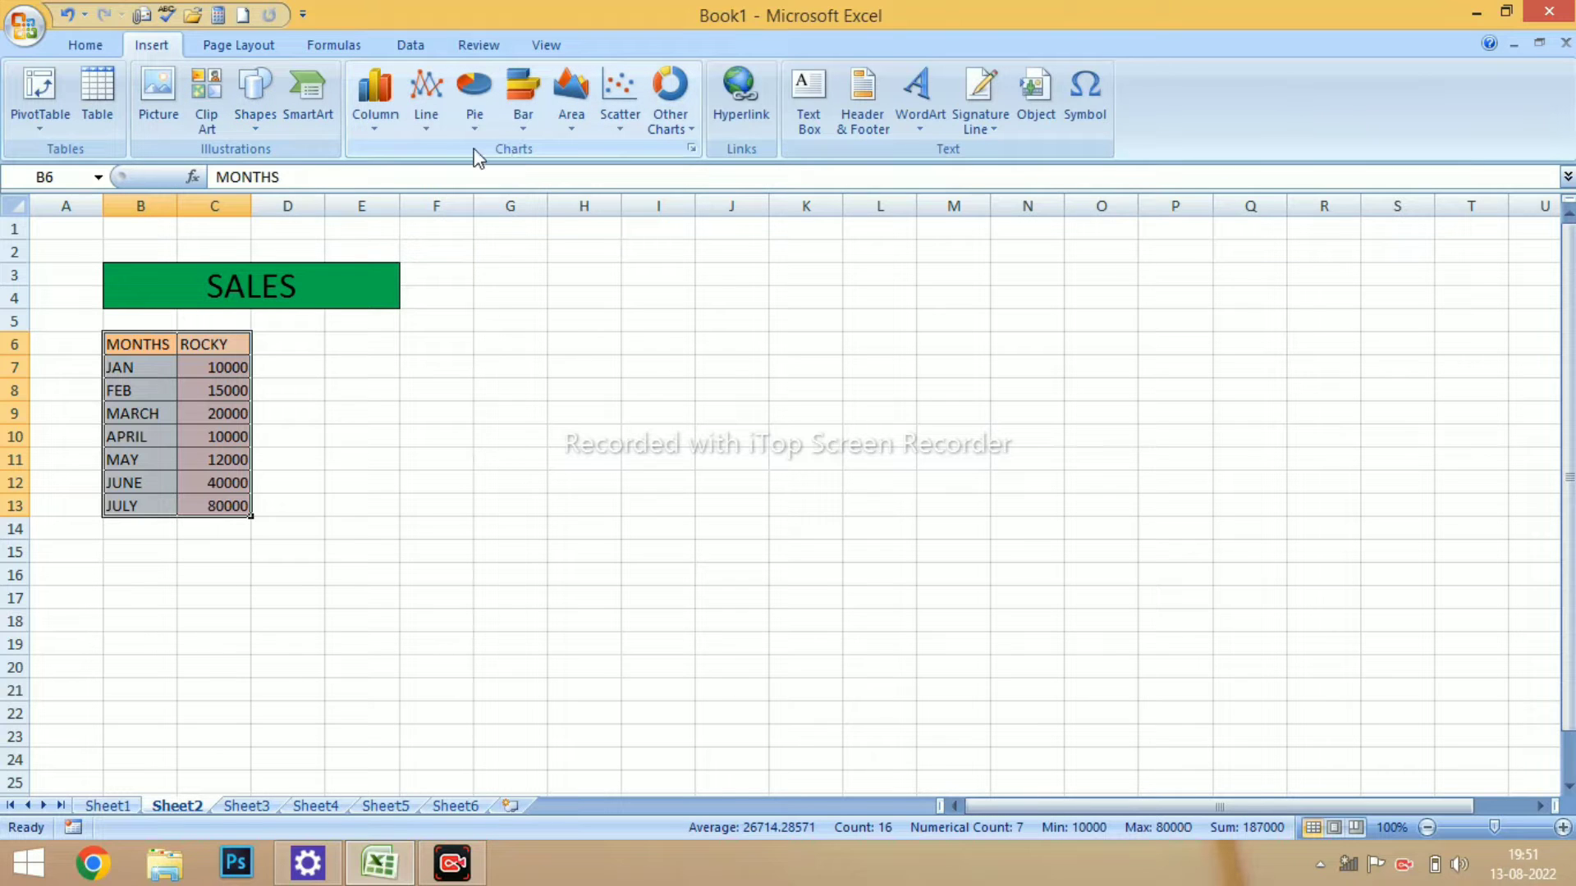
click(382, 135)
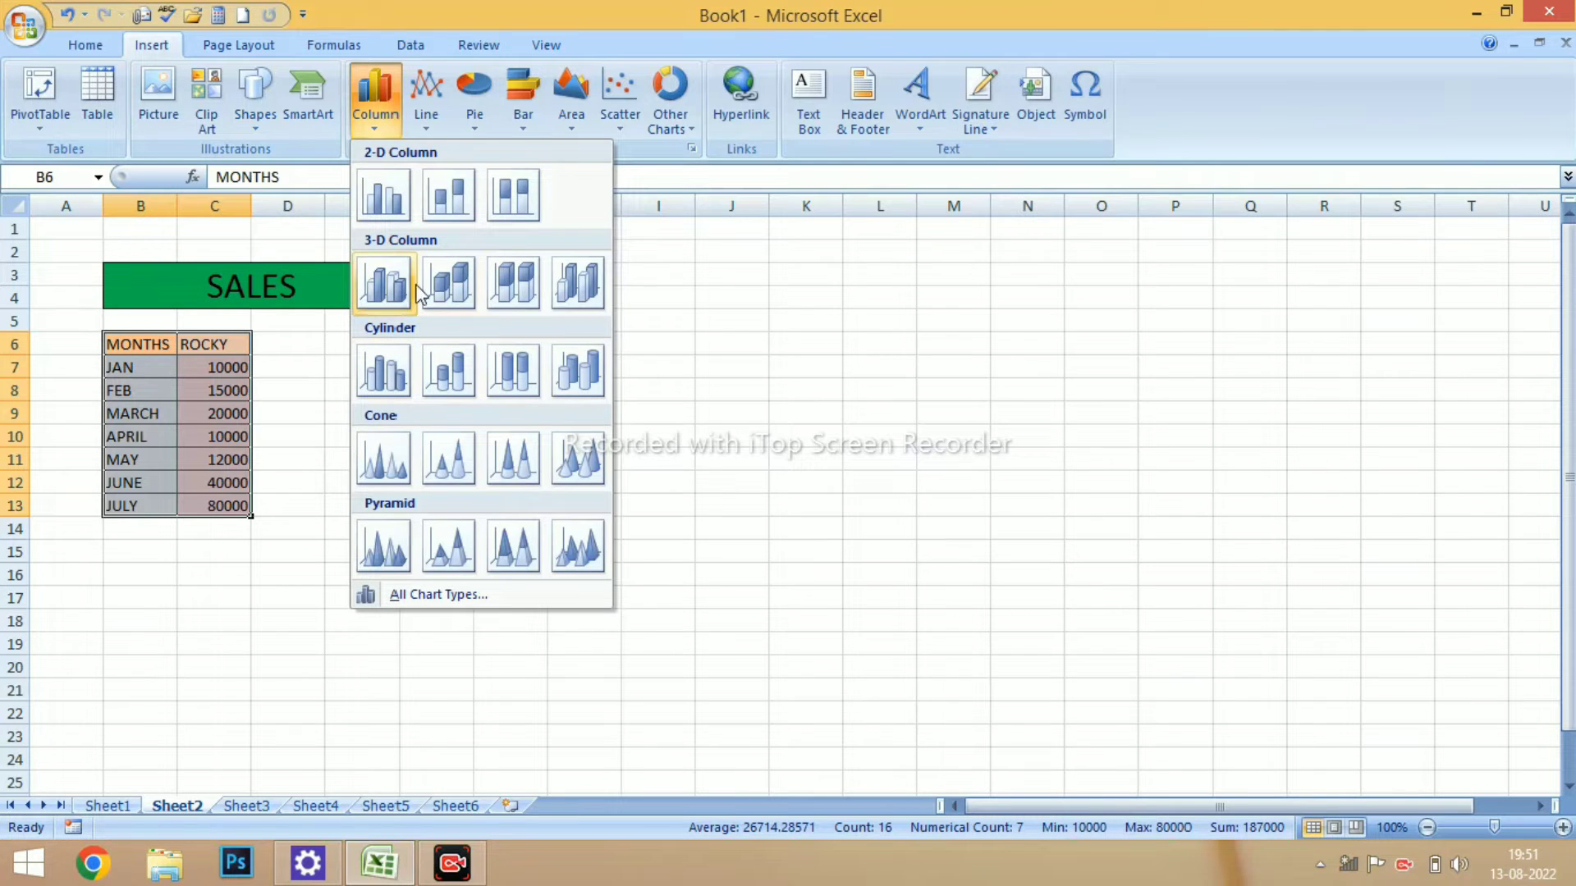
click(383, 215)
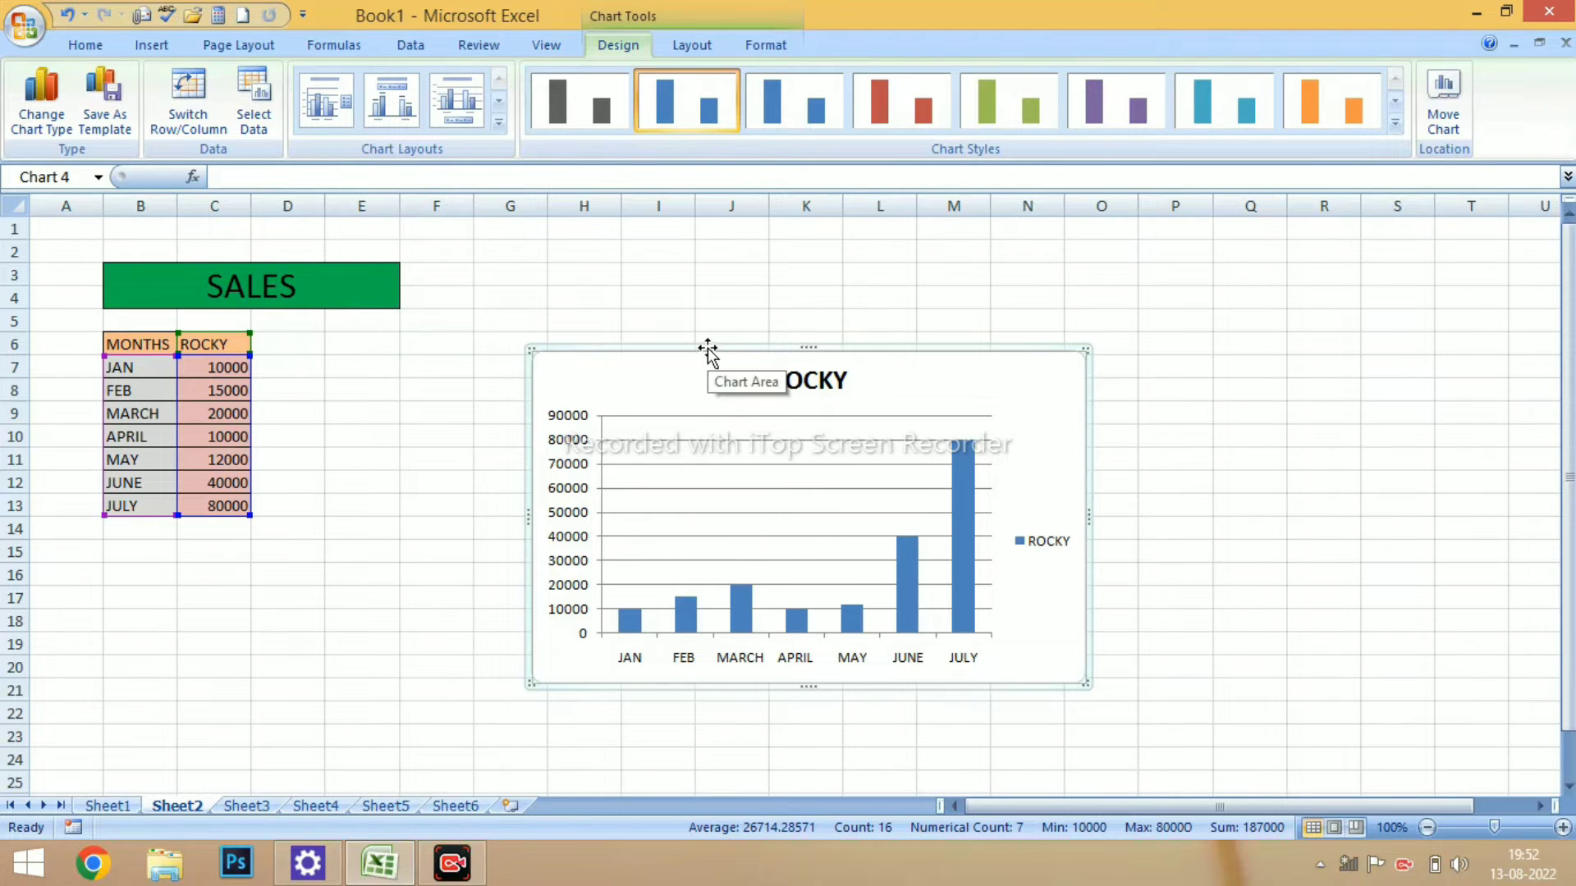
key(Delete)
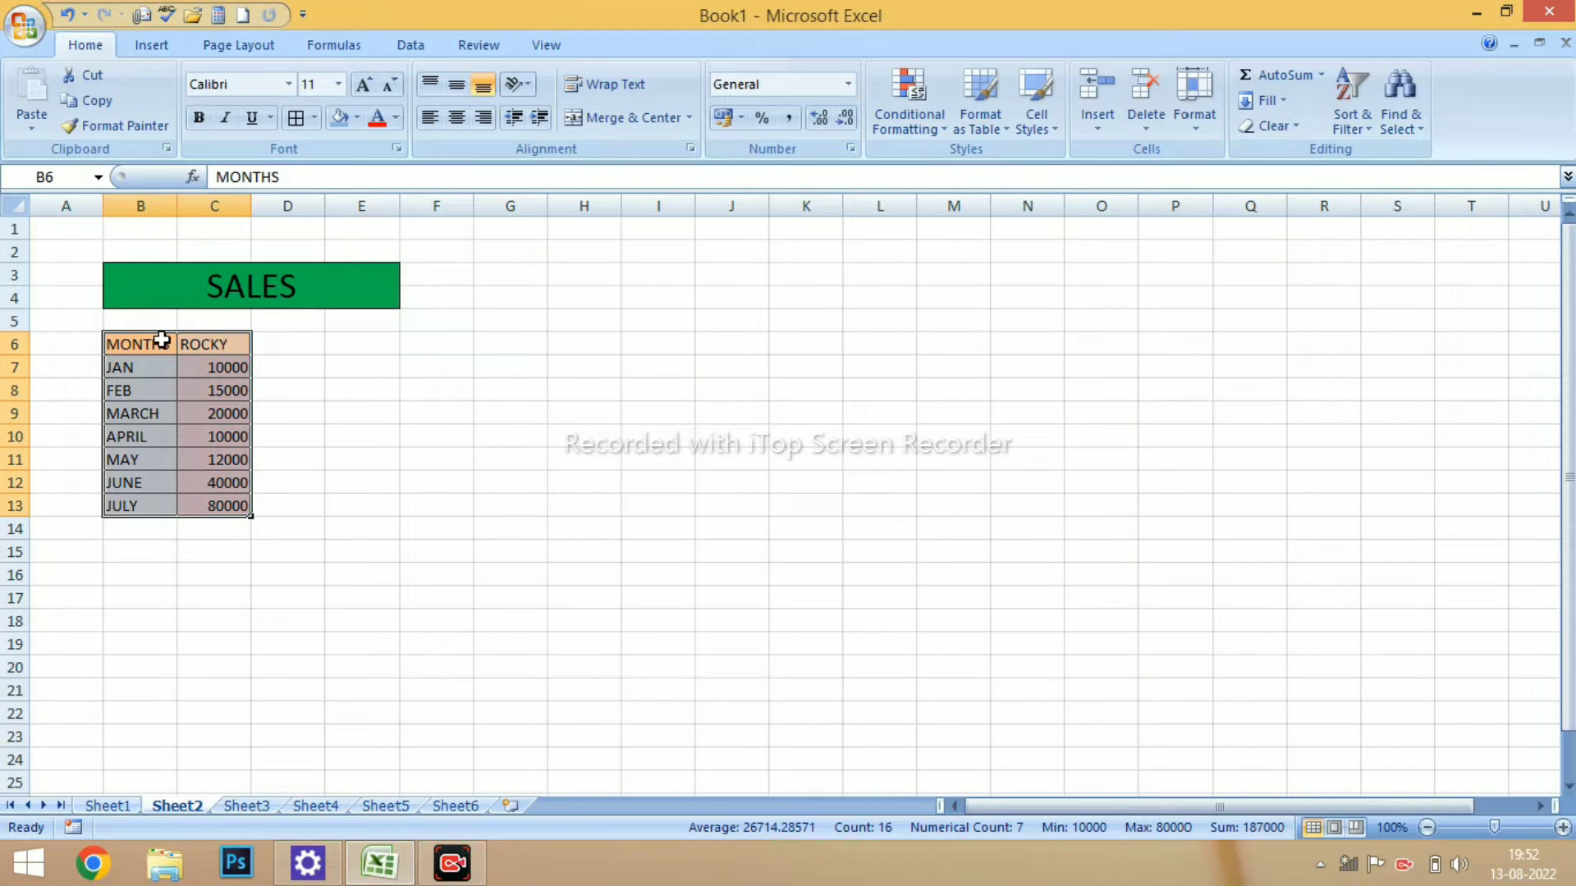
Step: Insert a 3-D clustered column chart from the monthly sales table B6:C13
drag(148, 341, 223, 507)
click(146, 51)
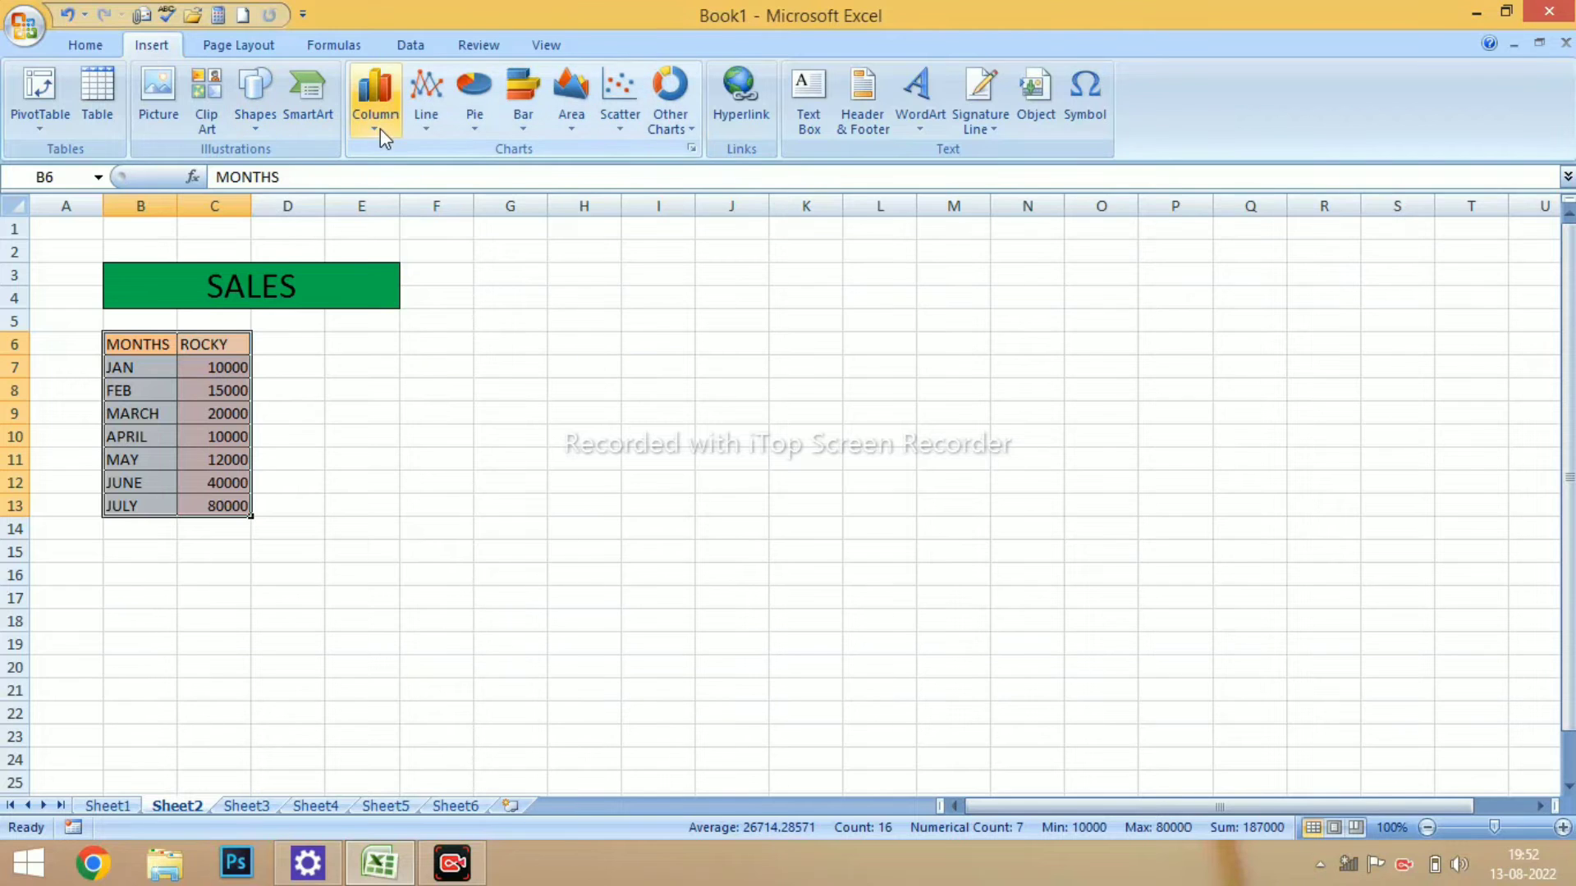
click(380, 128)
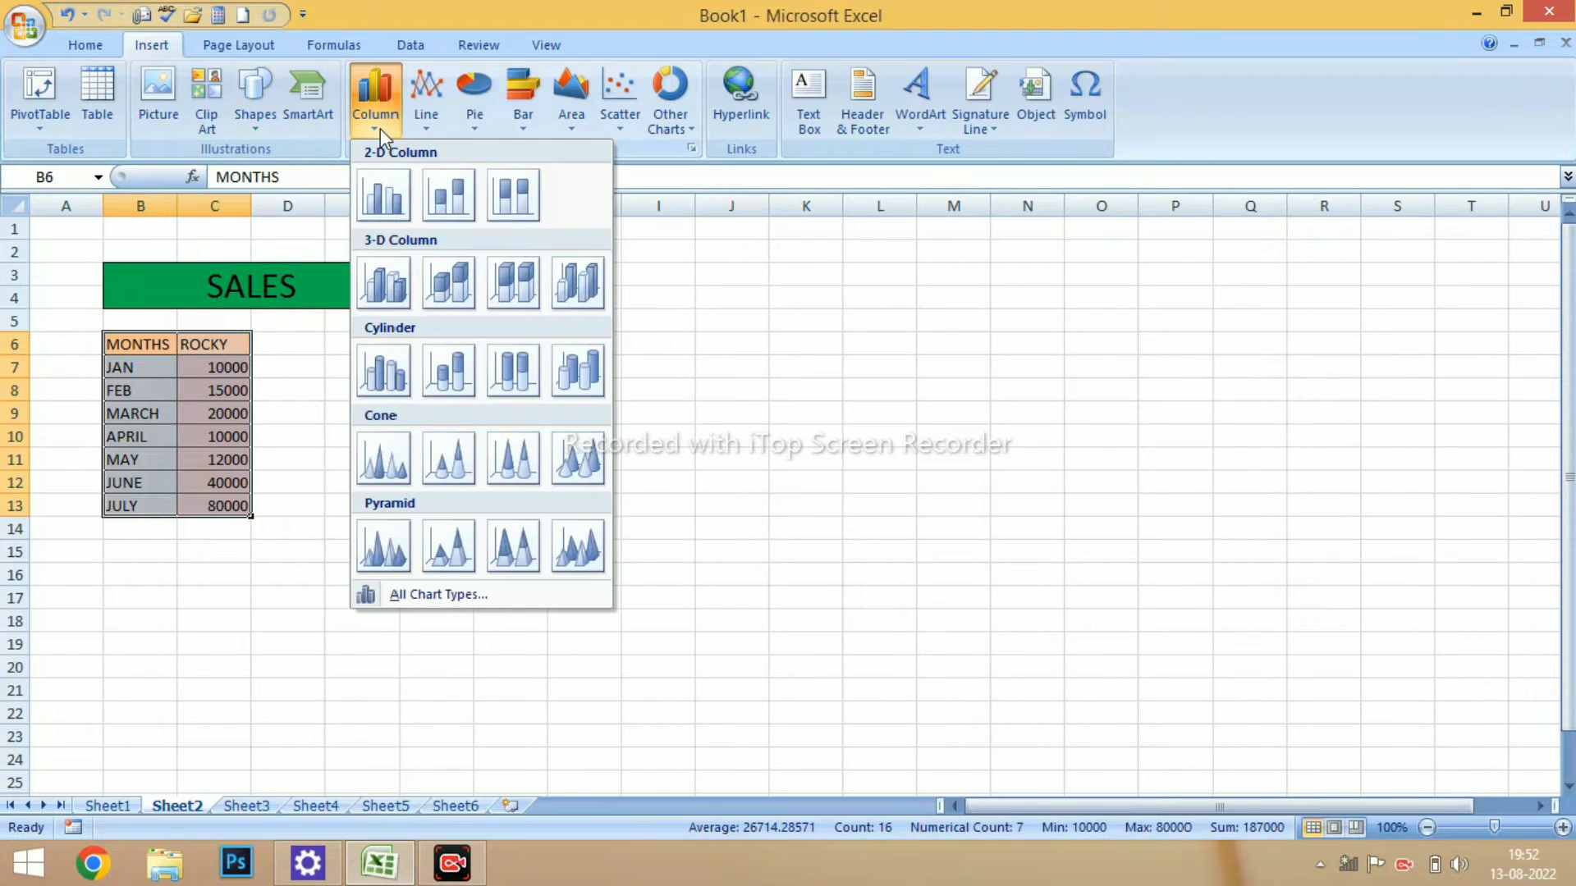
click(384, 283)
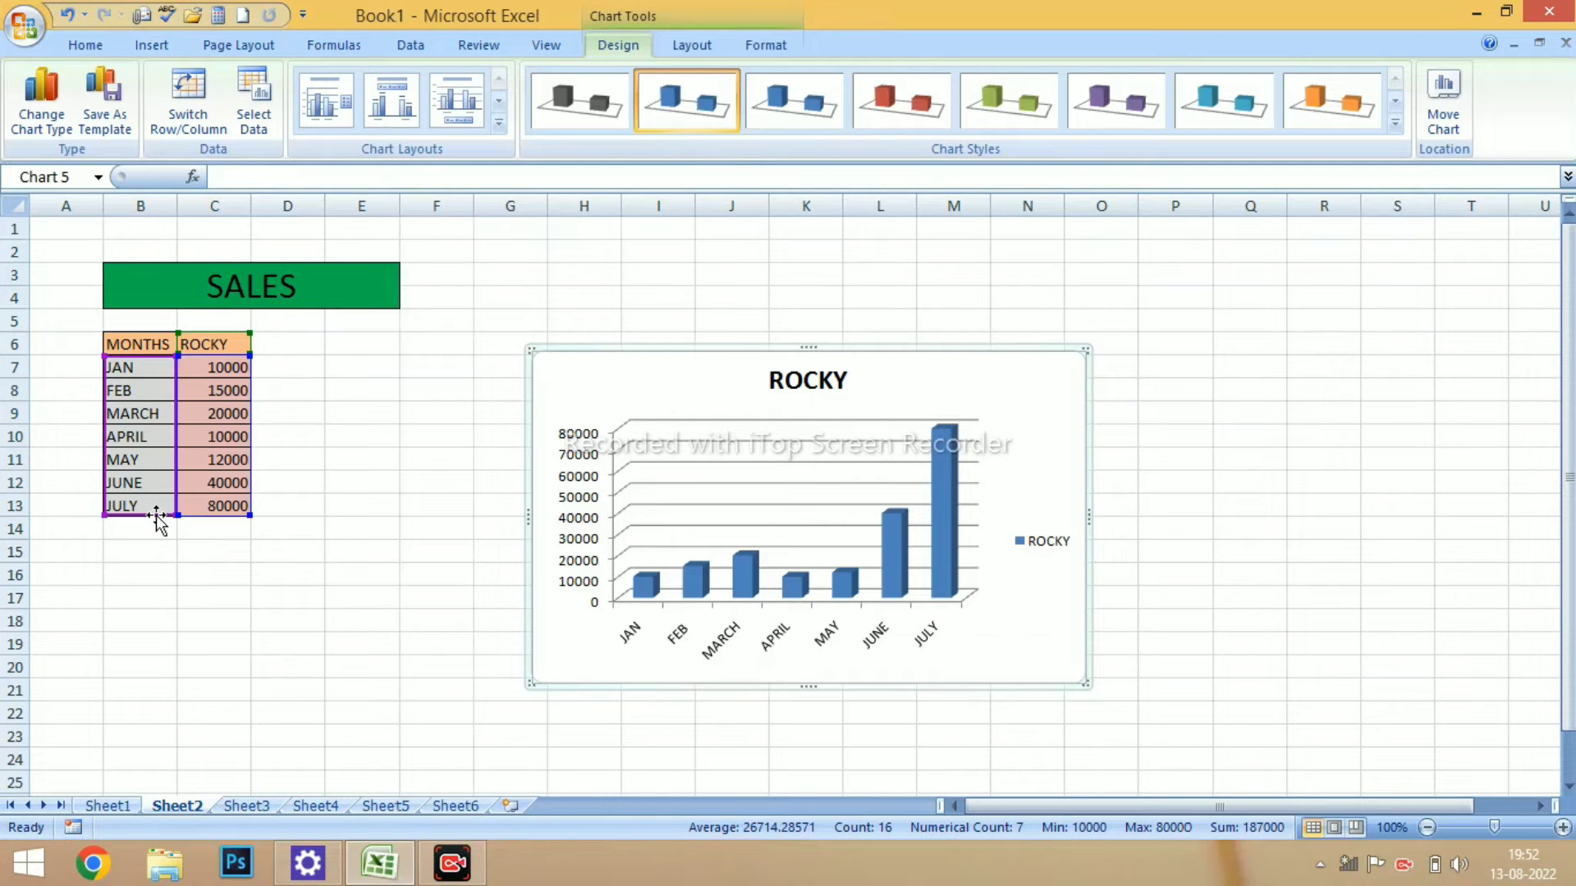
Step: On Sheet3, insert a 2-D line chart with markers from B6:H11 and place it beside the table, around columns L to S
click(246, 807)
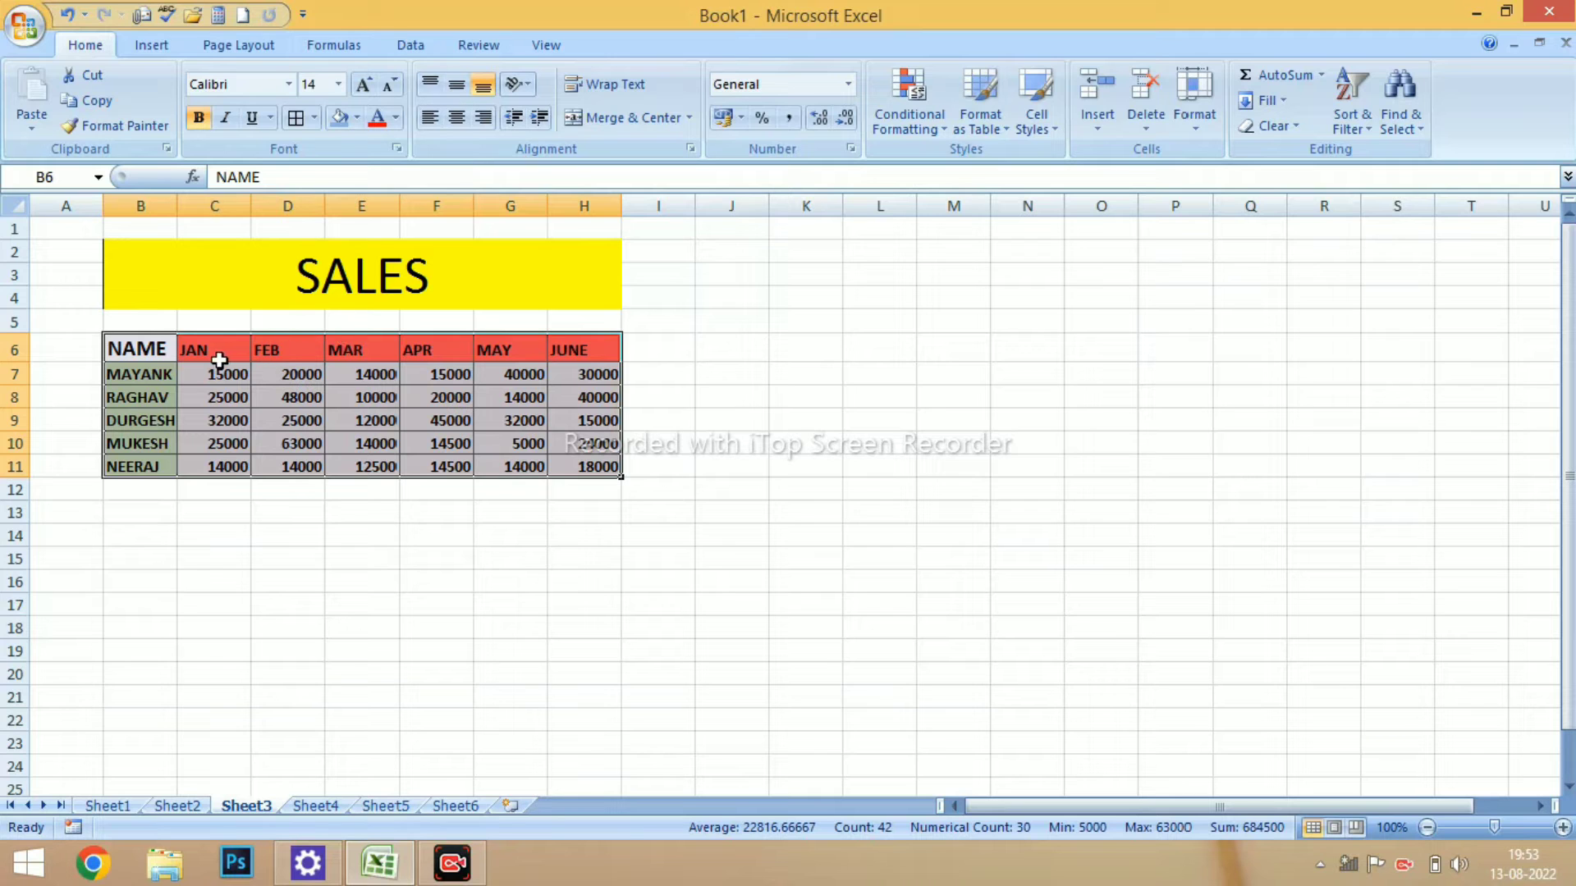
drag(163, 351, 572, 468)
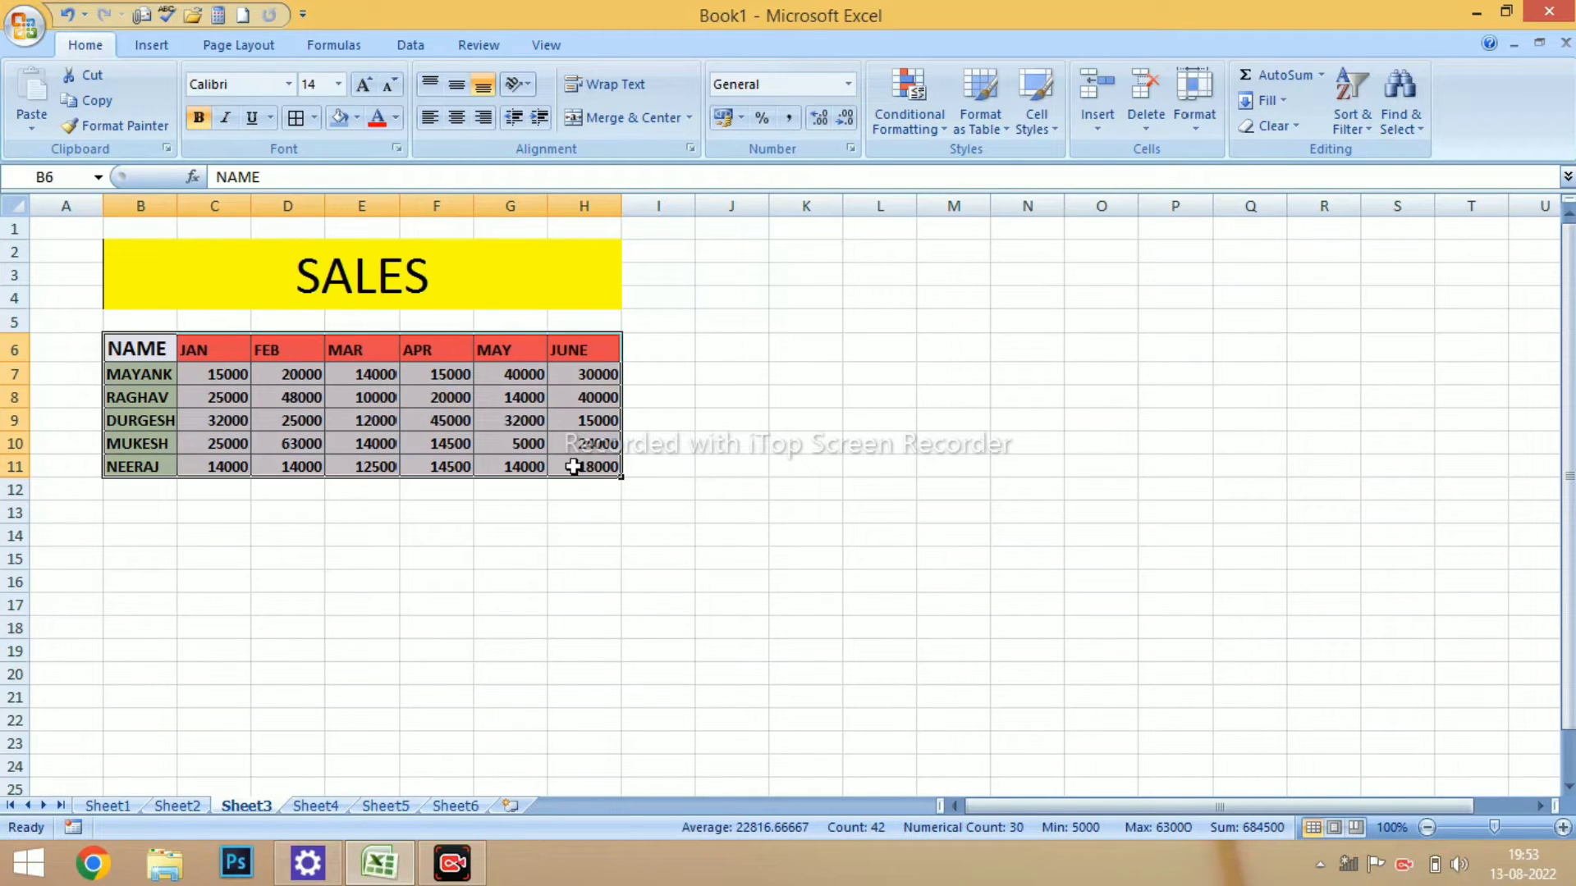
click(153, 47)
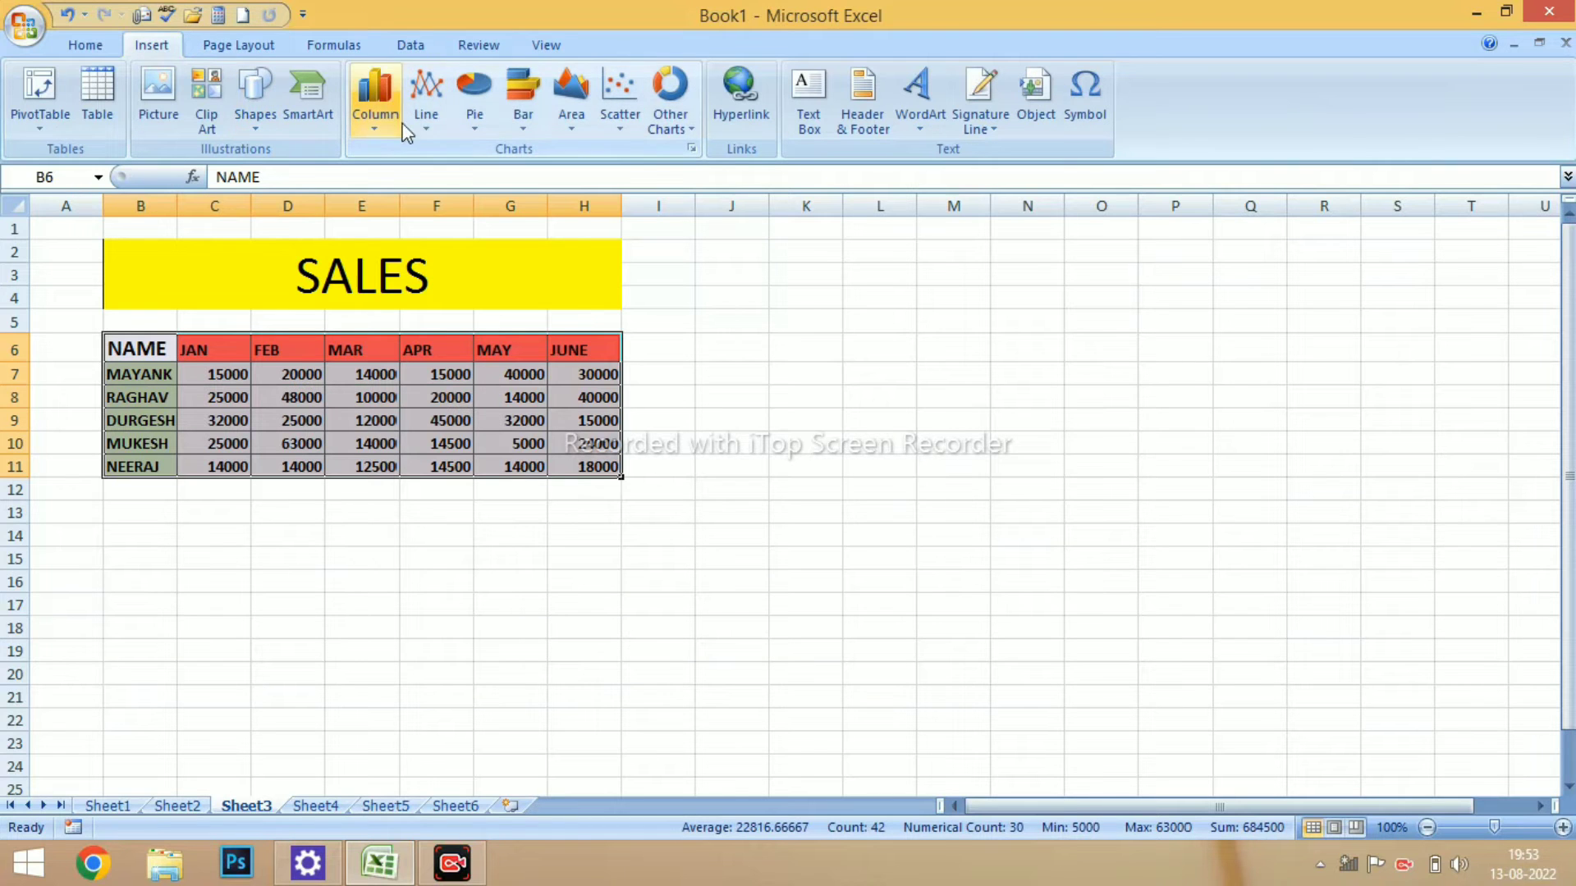
click(428, 120)
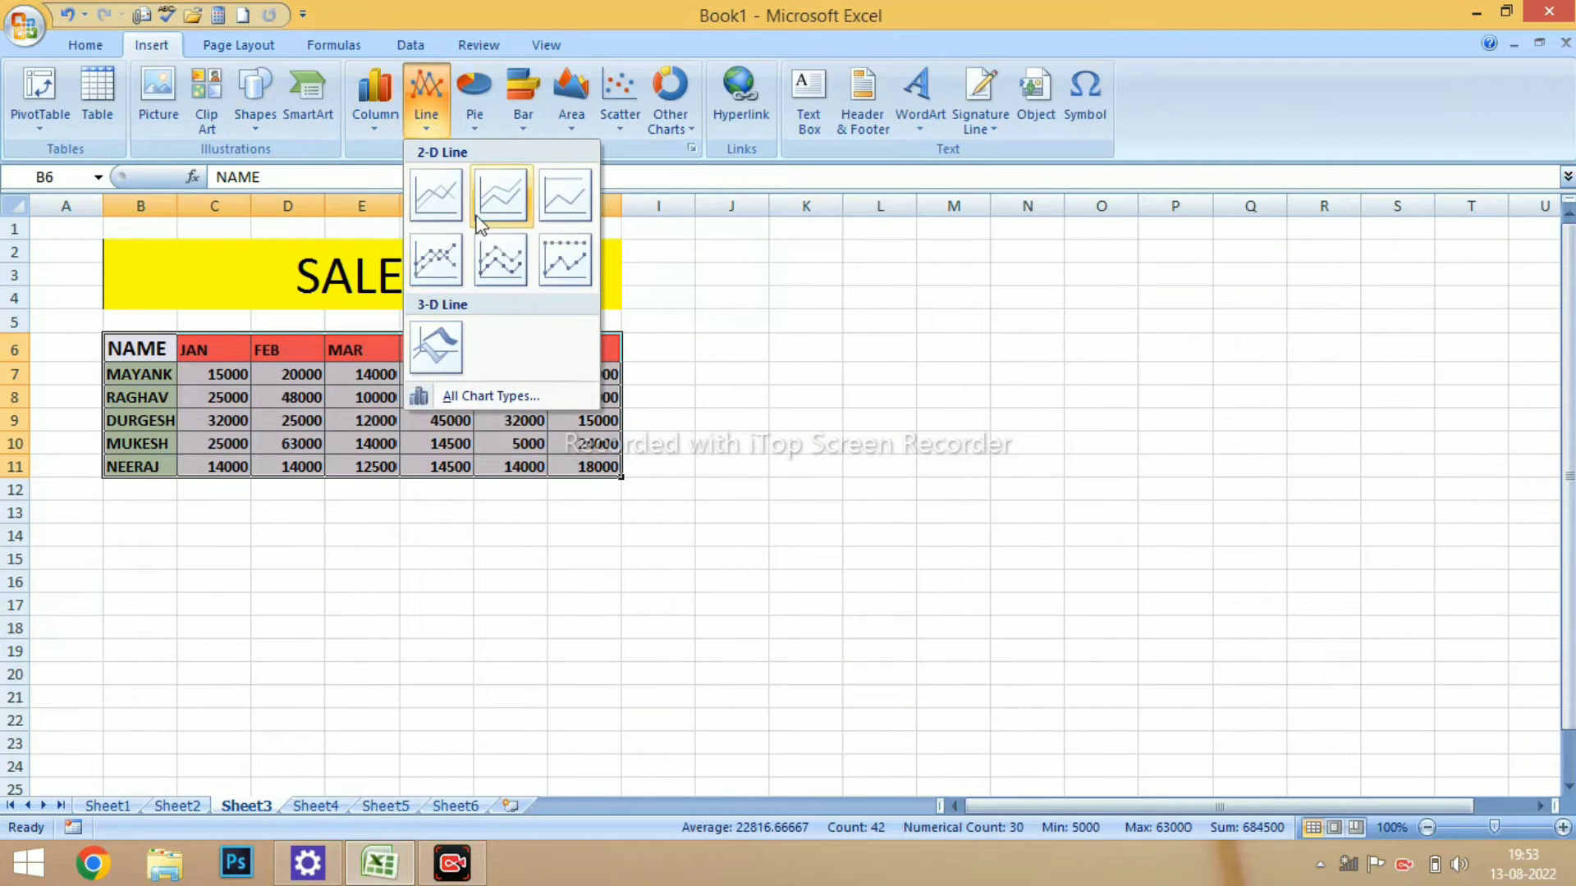
click(437, 259)
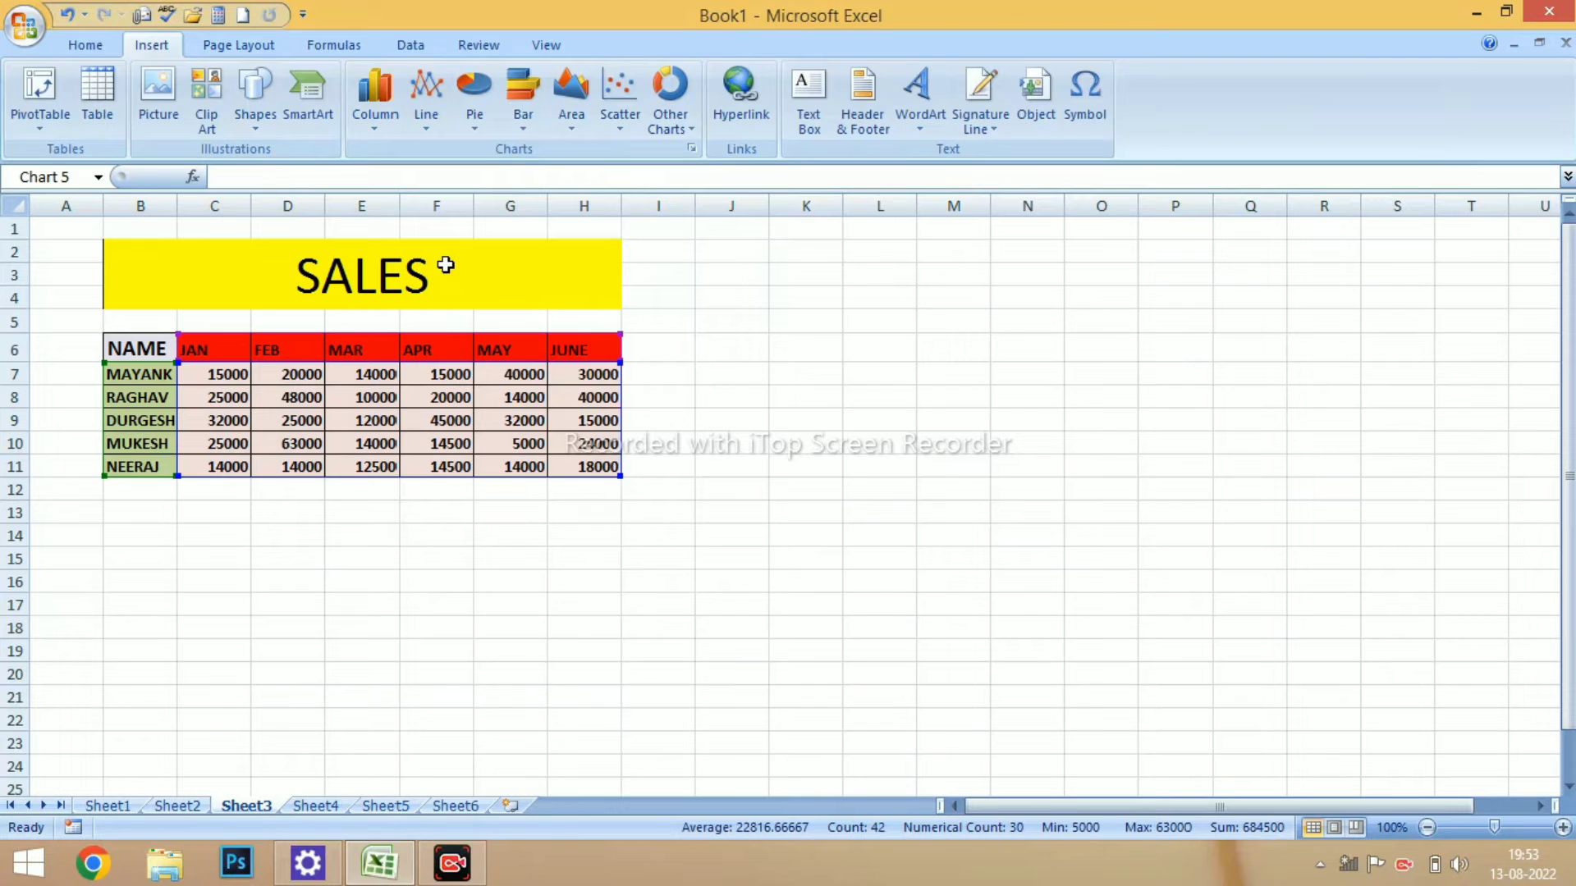
drag(707, 350, 1023, 308)
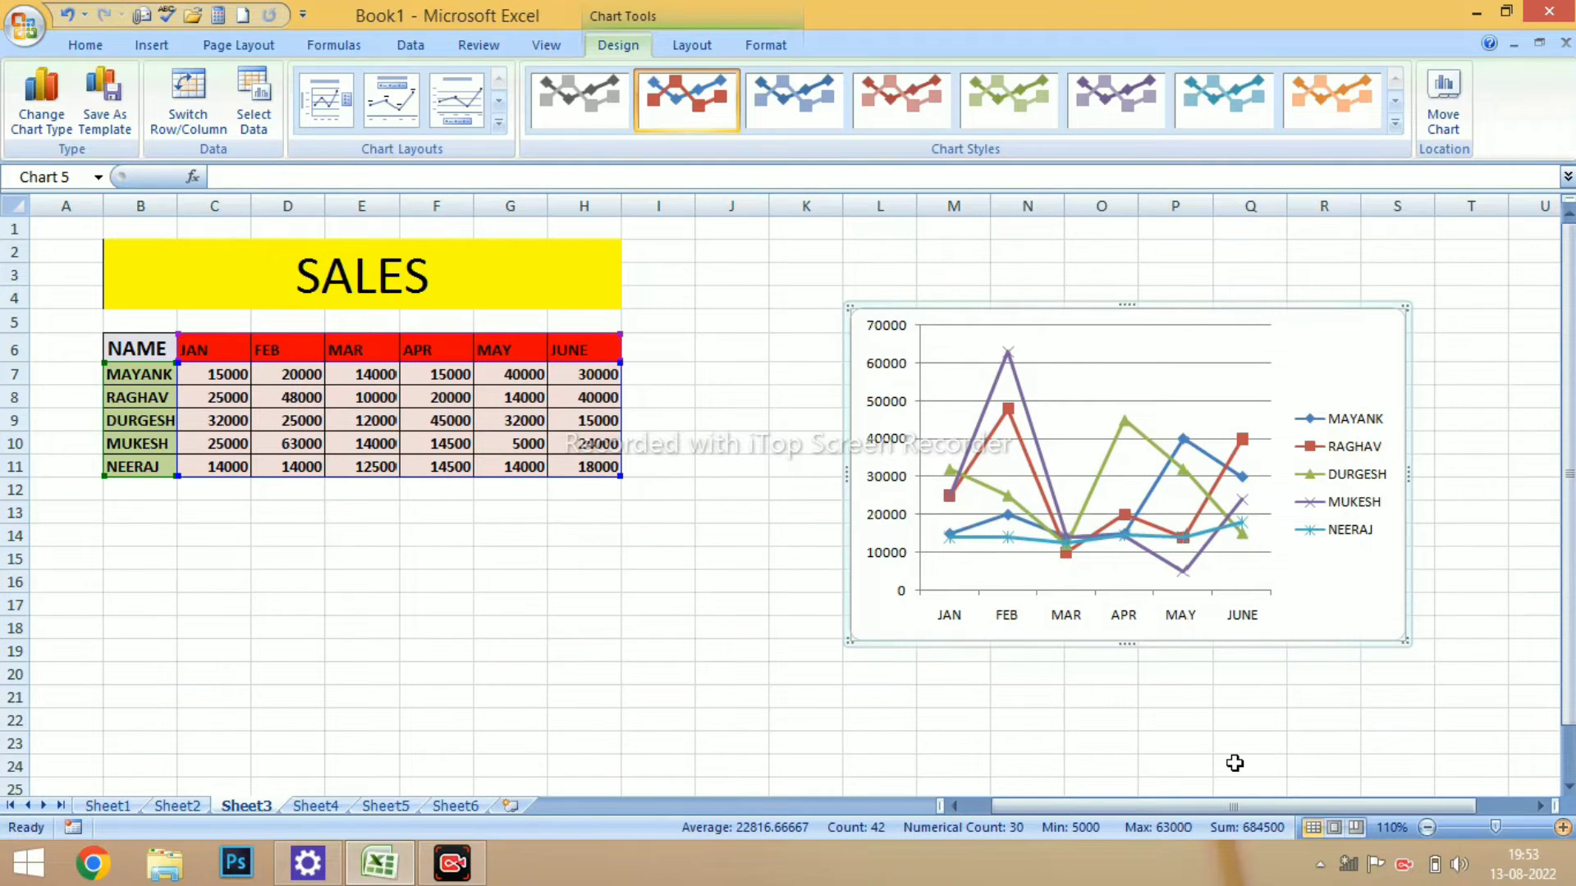
Step: Try the glossy red chart style on the line chart, and apply the red style with a black background
scroll(1052, 599, up, 1)
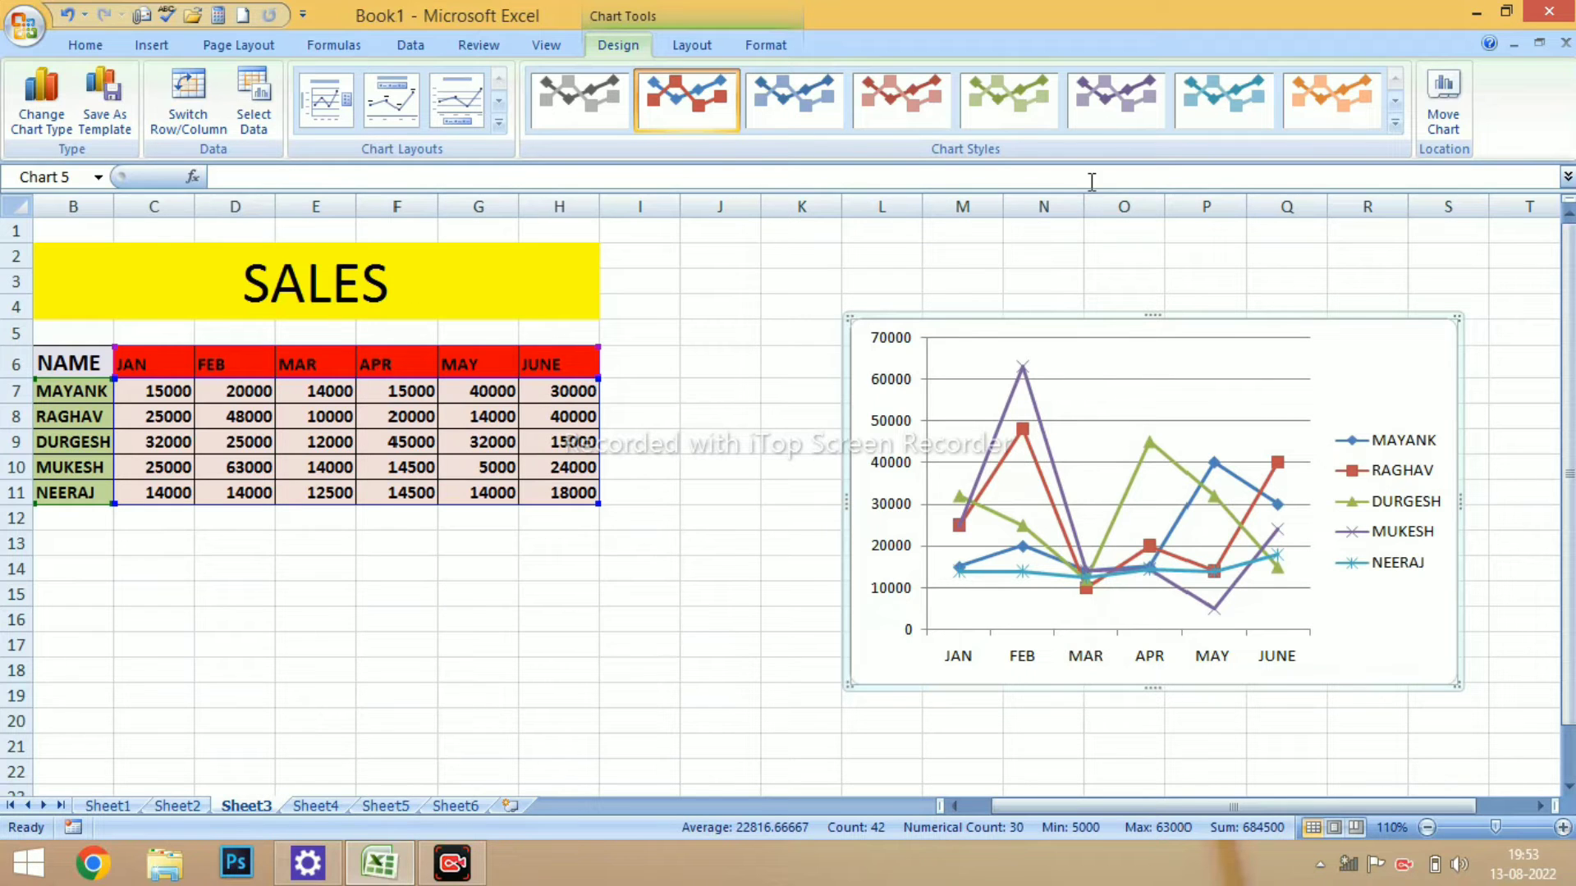
click(1395, 124)
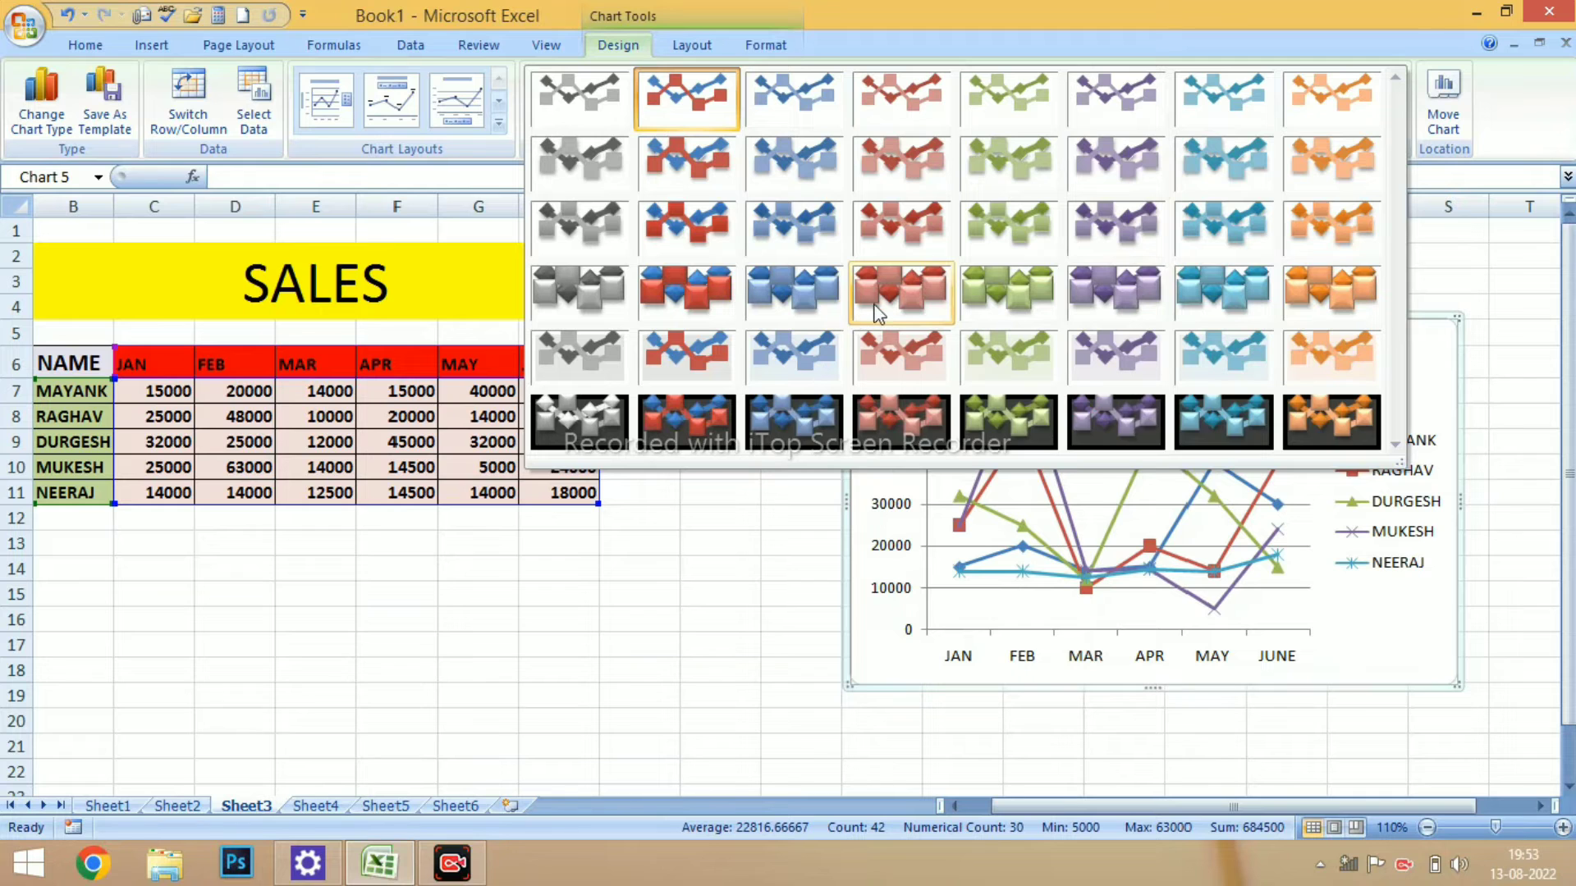
click(880, 300)
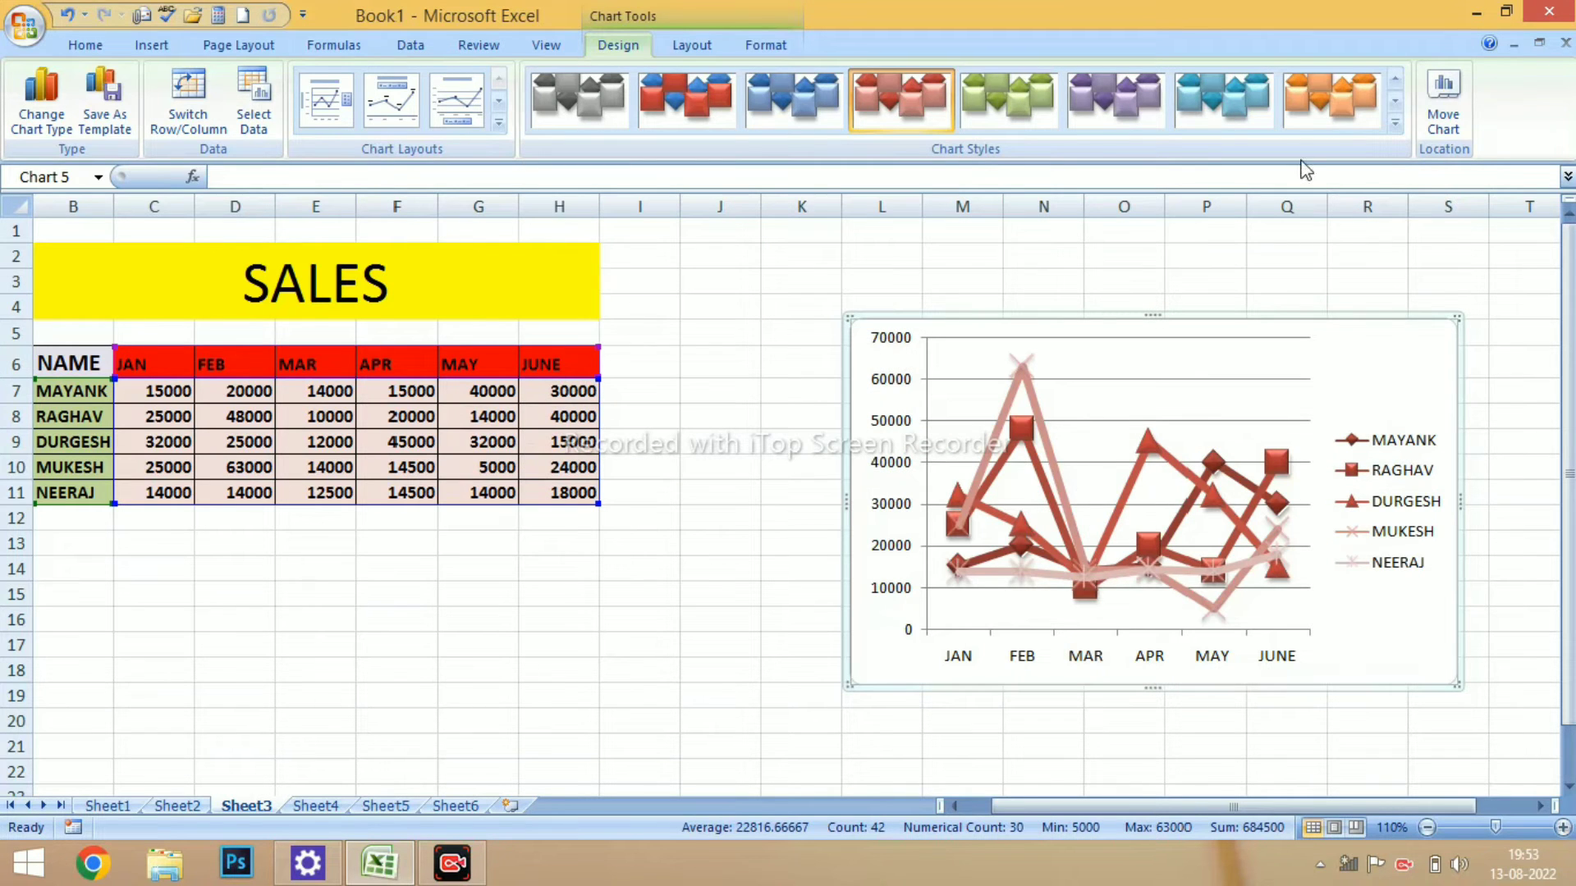
click(1396, 122)
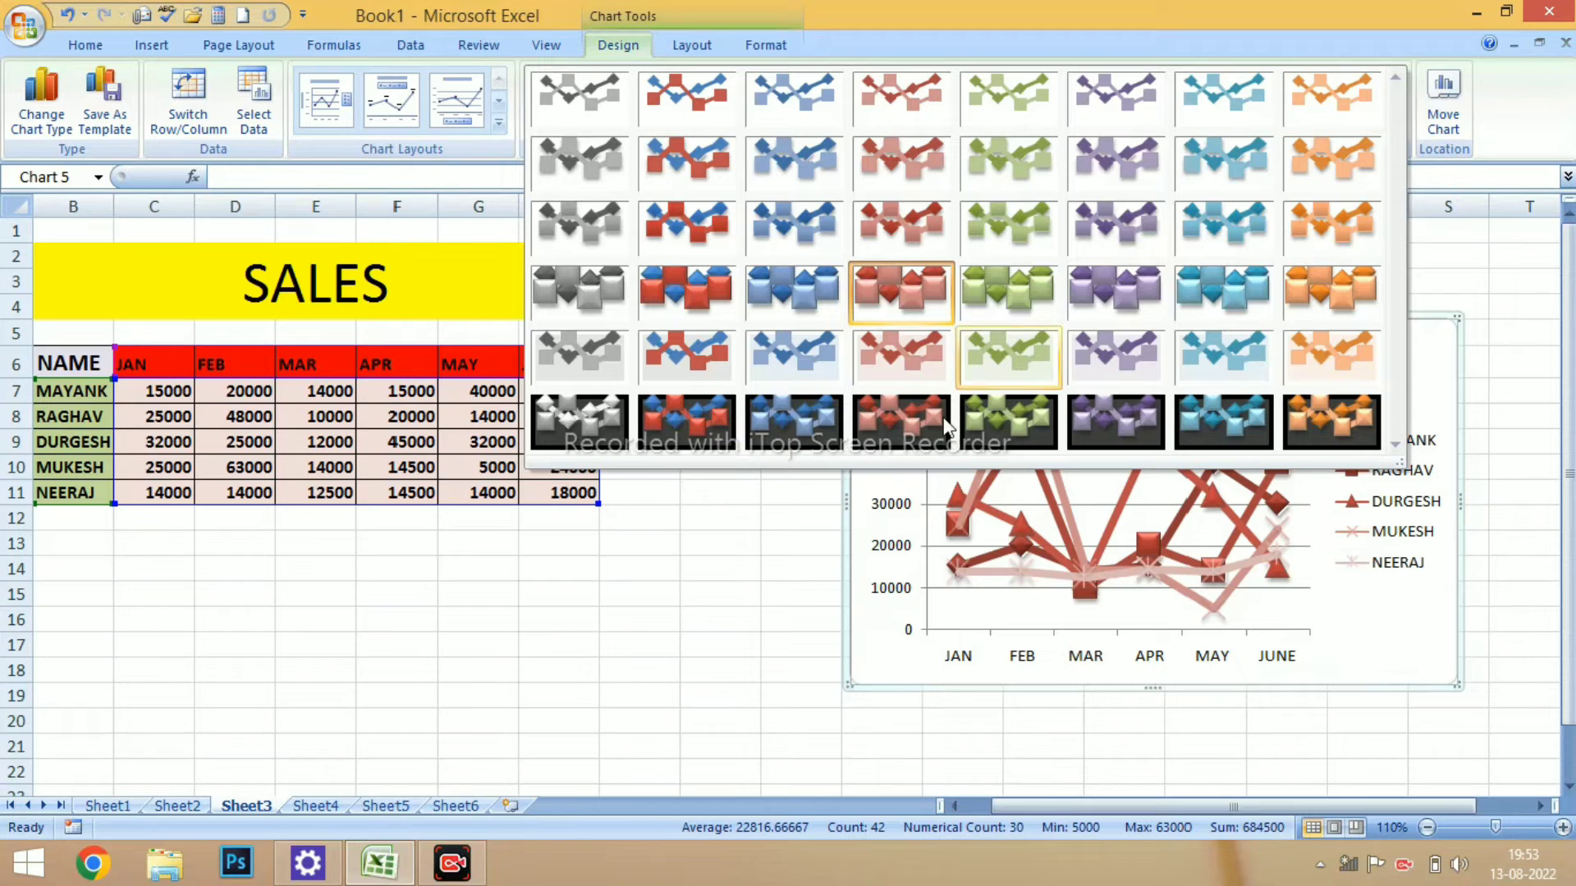
click(913, 441)
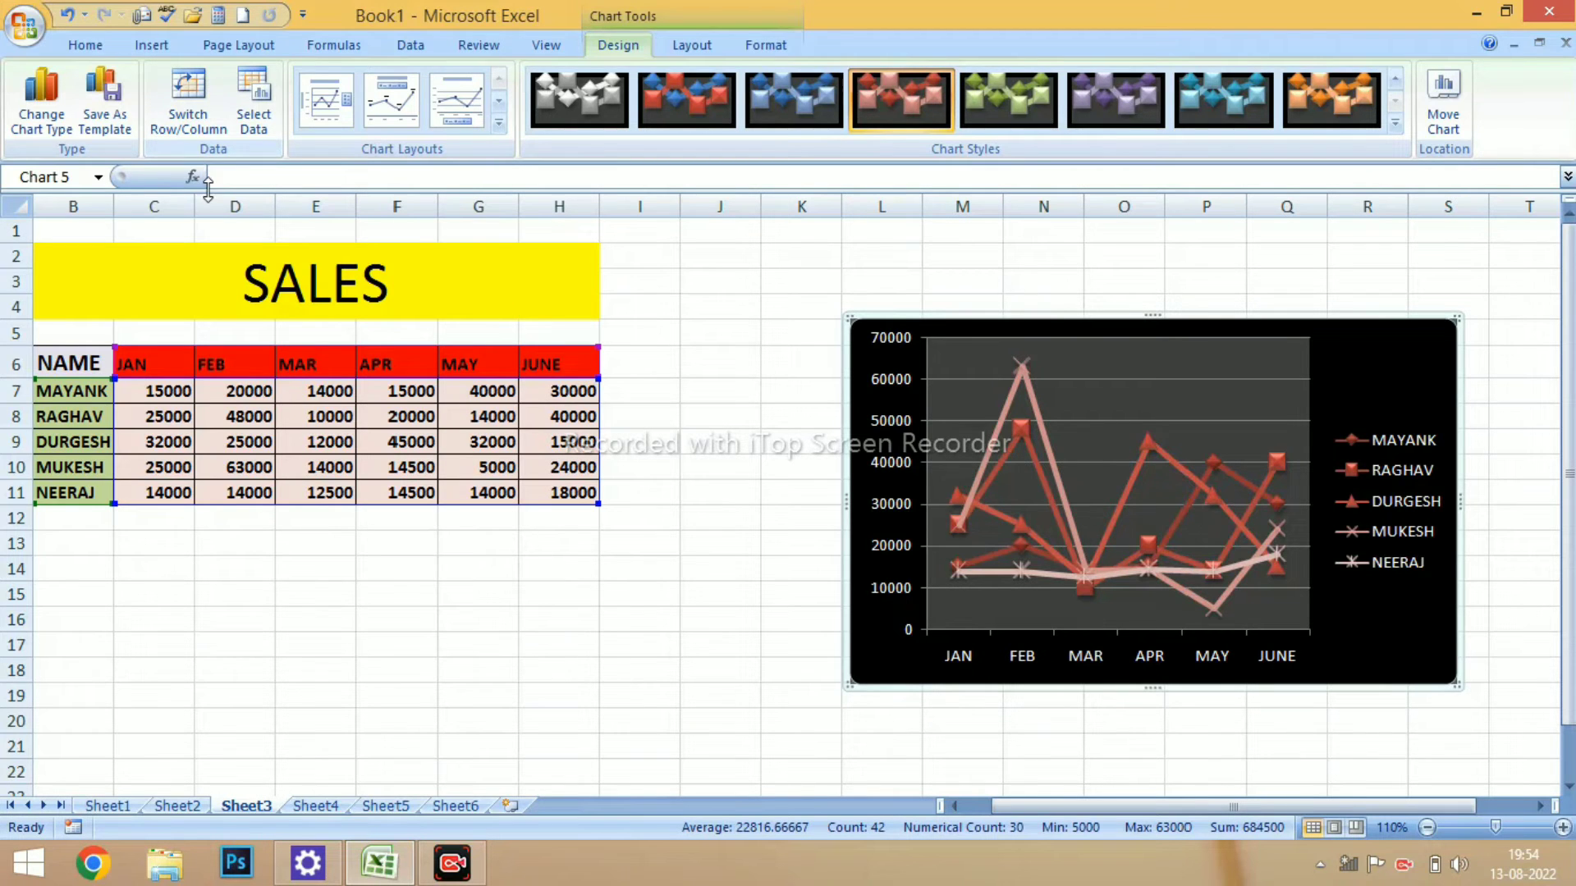
Step: On Sheet4, insert a basic 2-D pie chart from the computer sales data in B6:F7
click(317, 807)
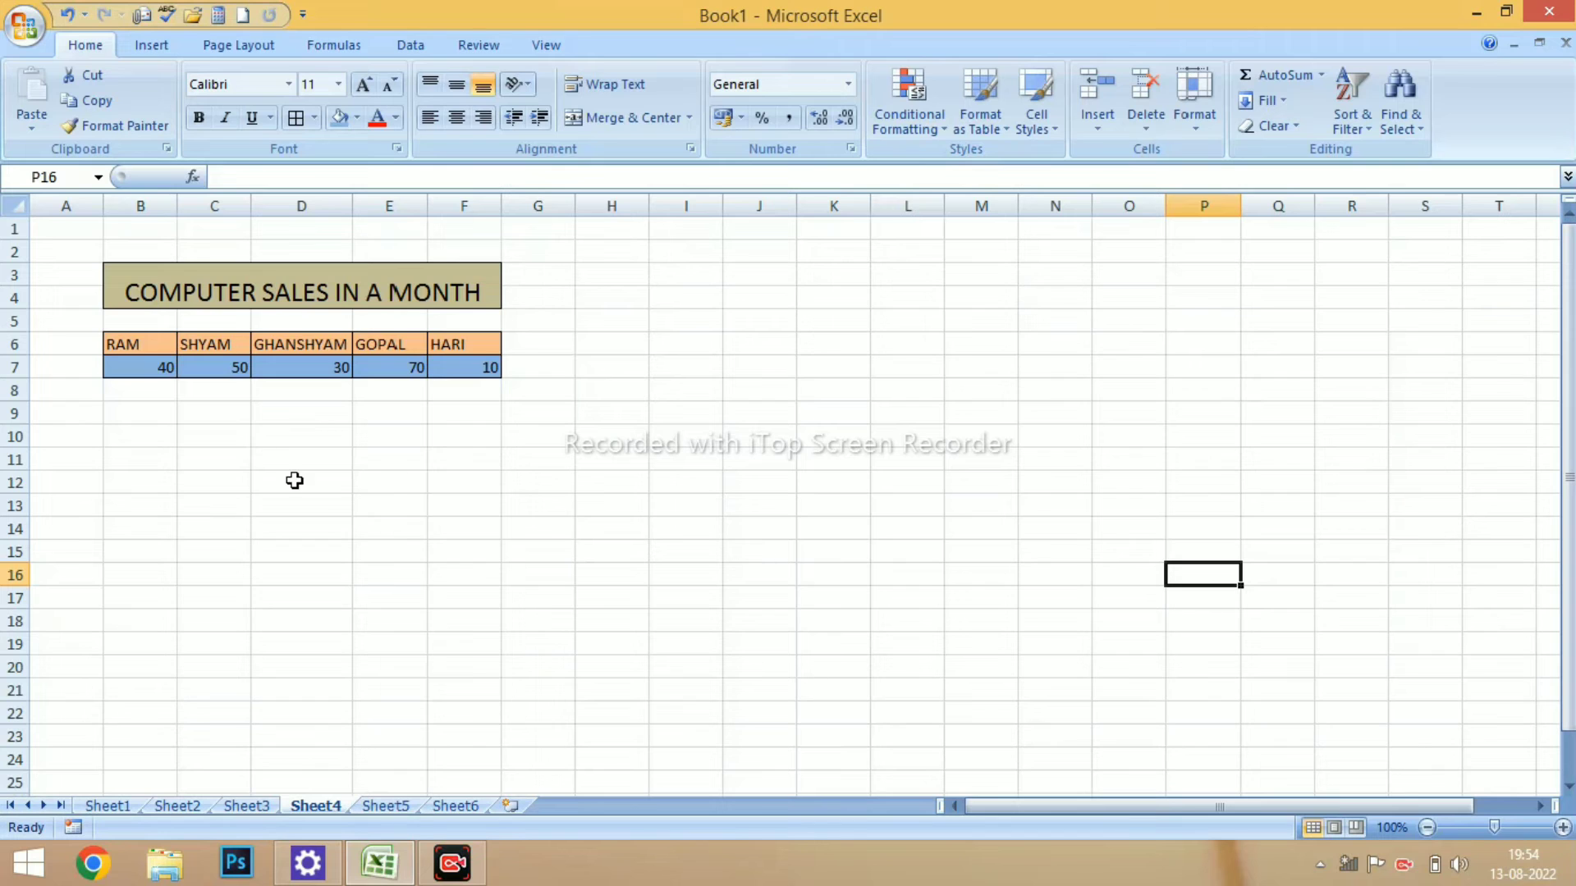
drag(146, 345, 456, 369)
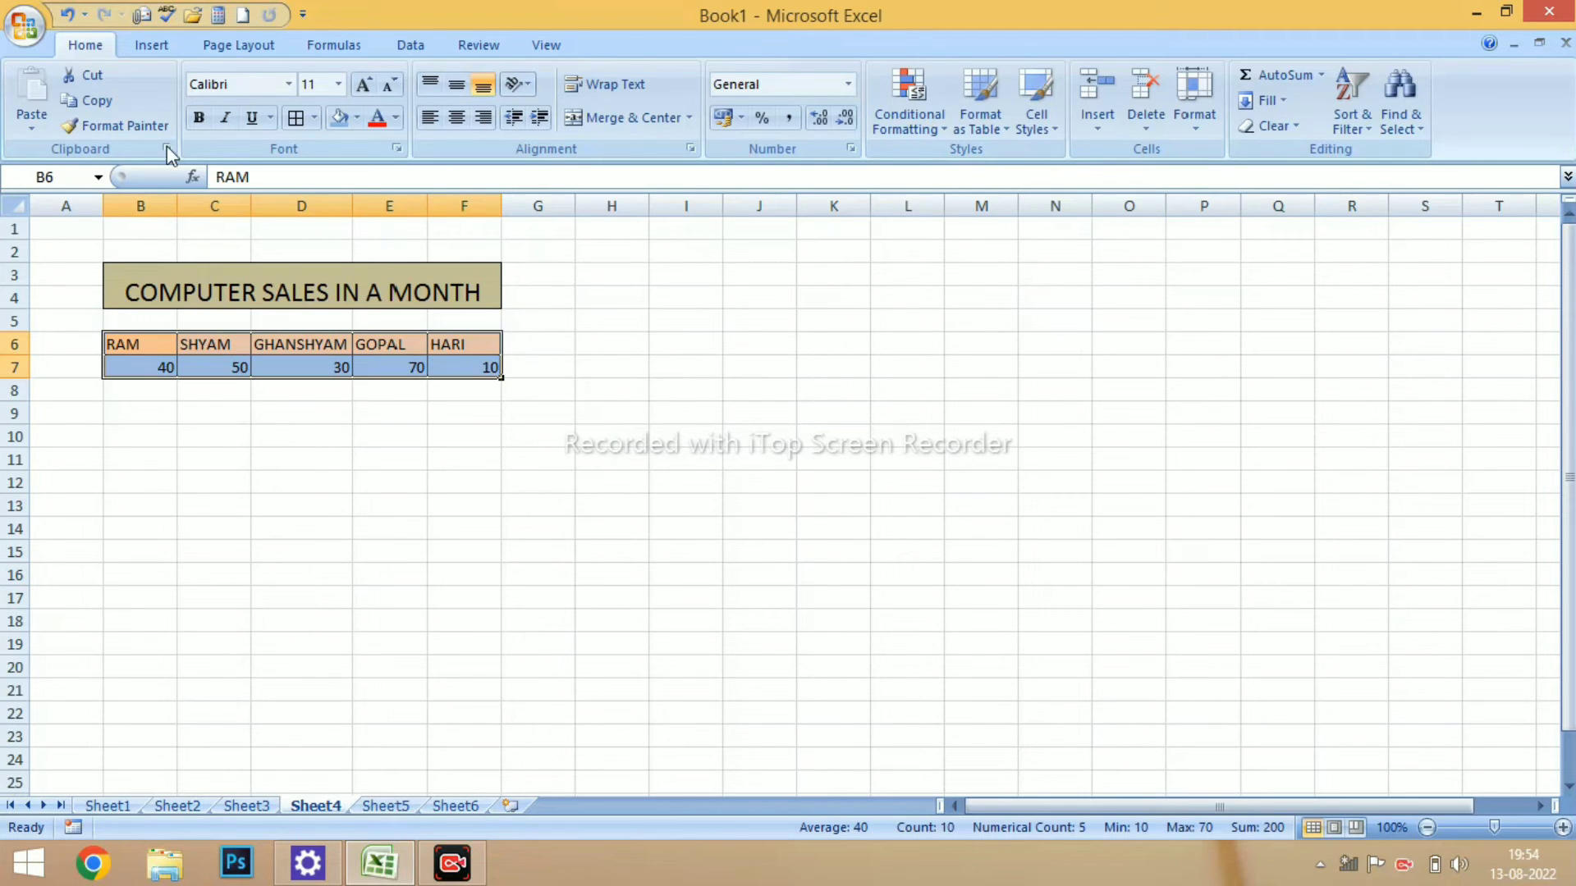
click(161, 53)
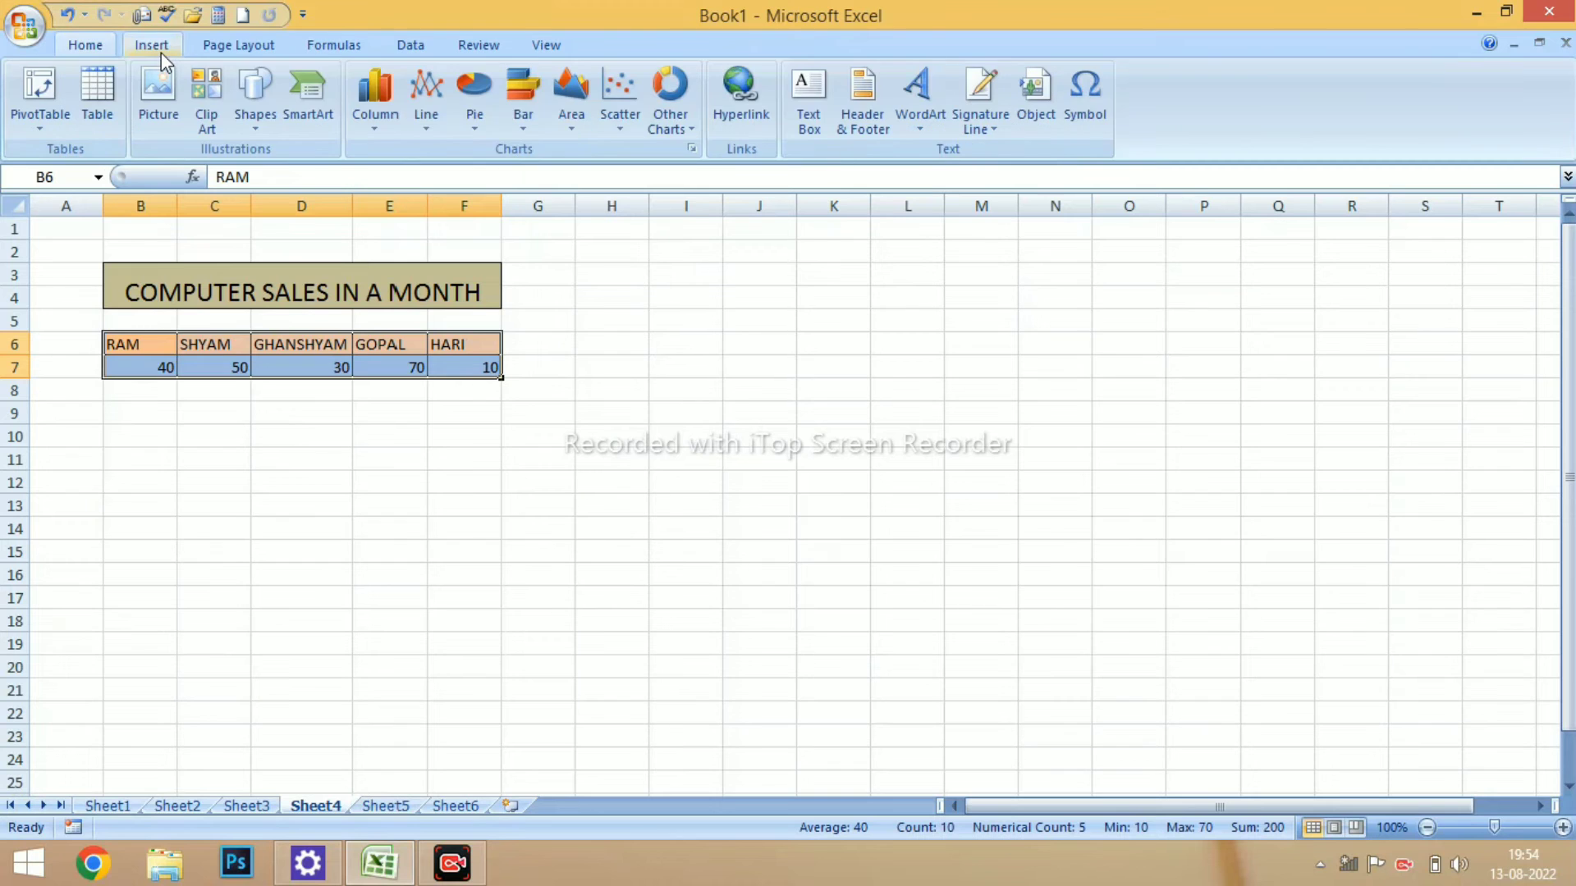
click(474, 126)
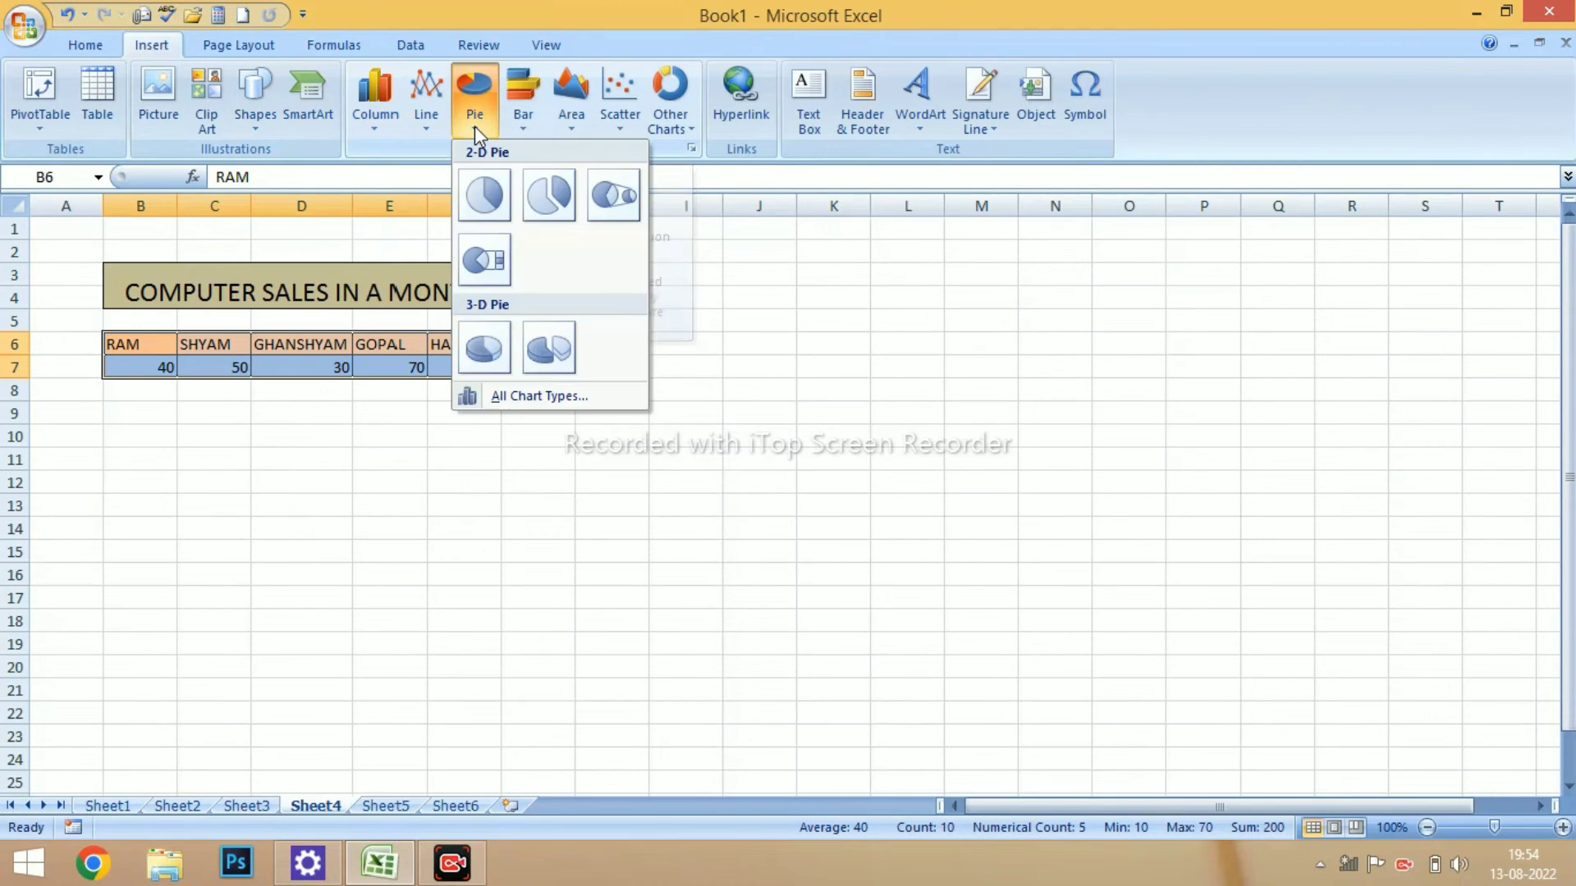
click(484, 195)
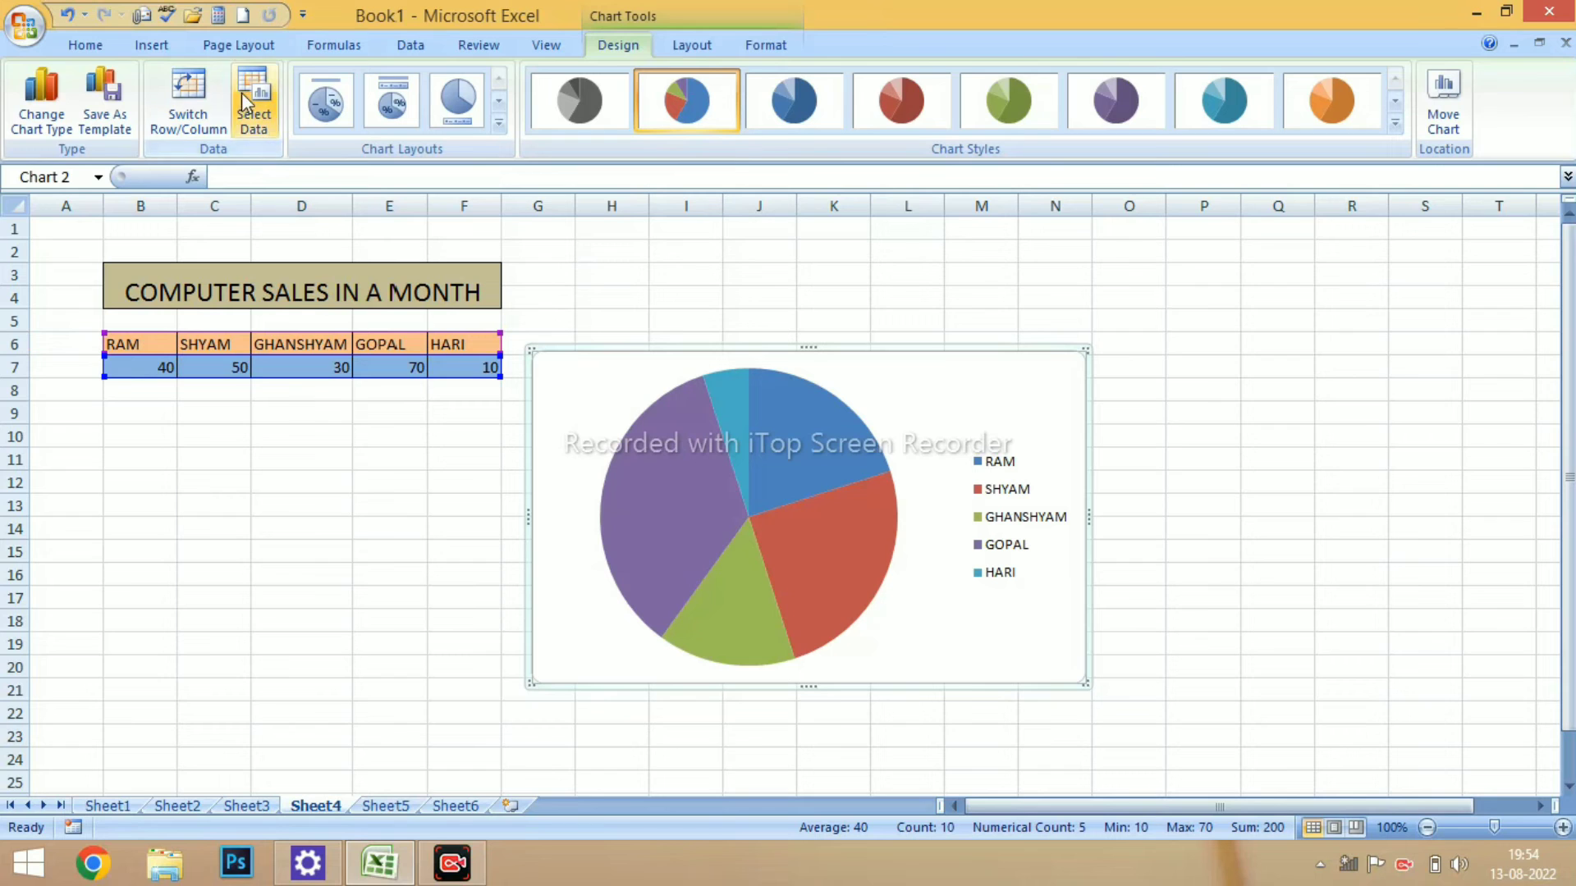
Step: Review all available chart types for the pie chart and keep the basic 2-D pie type
click(164, 48)
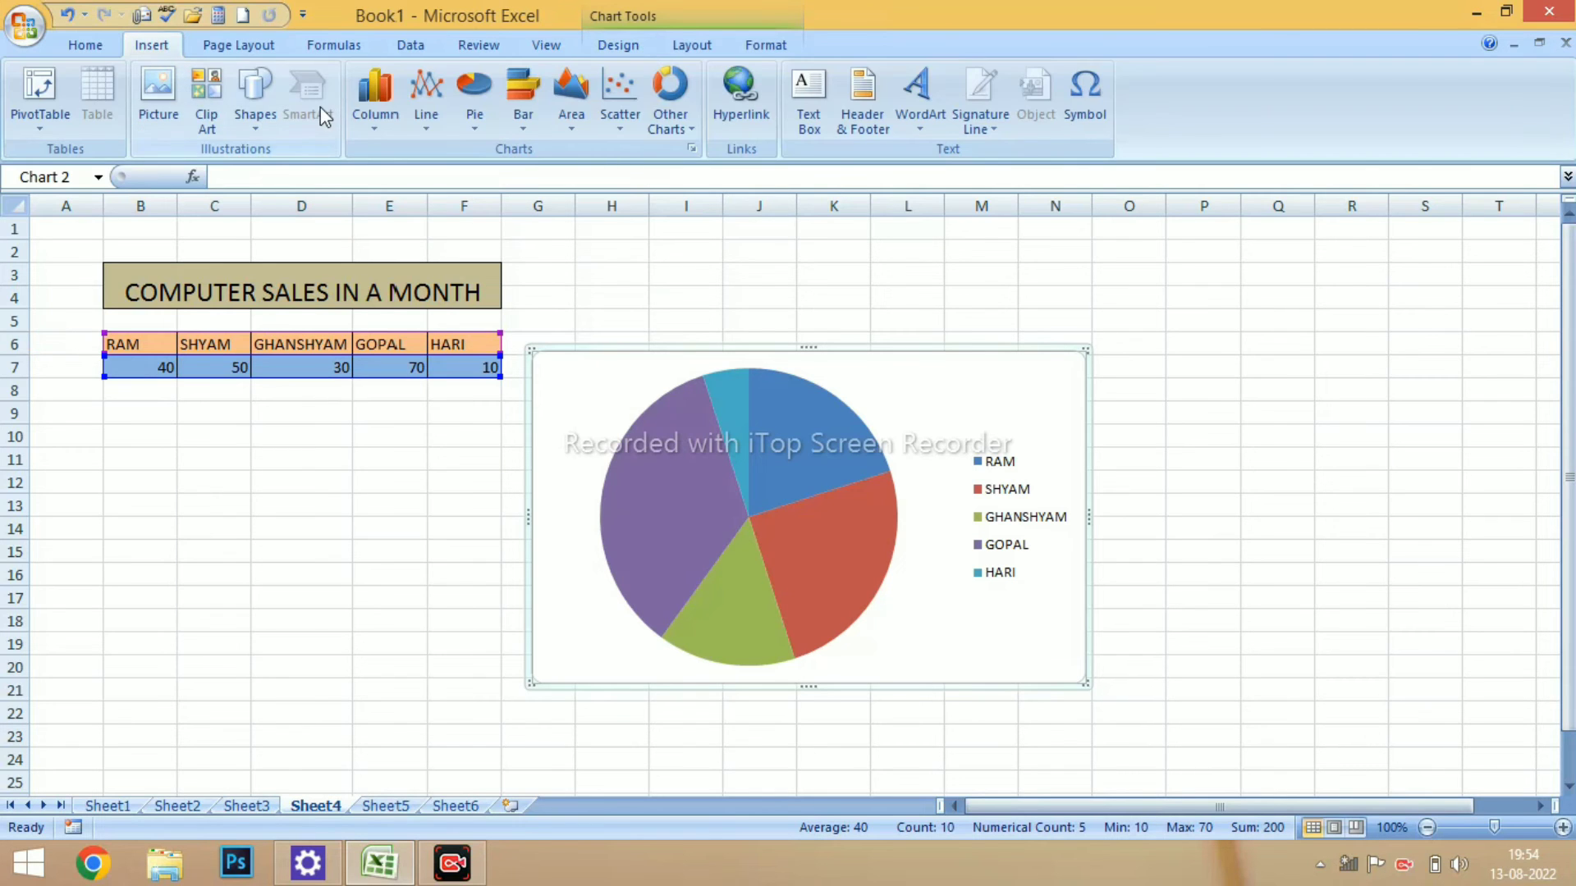
click(692, 148)
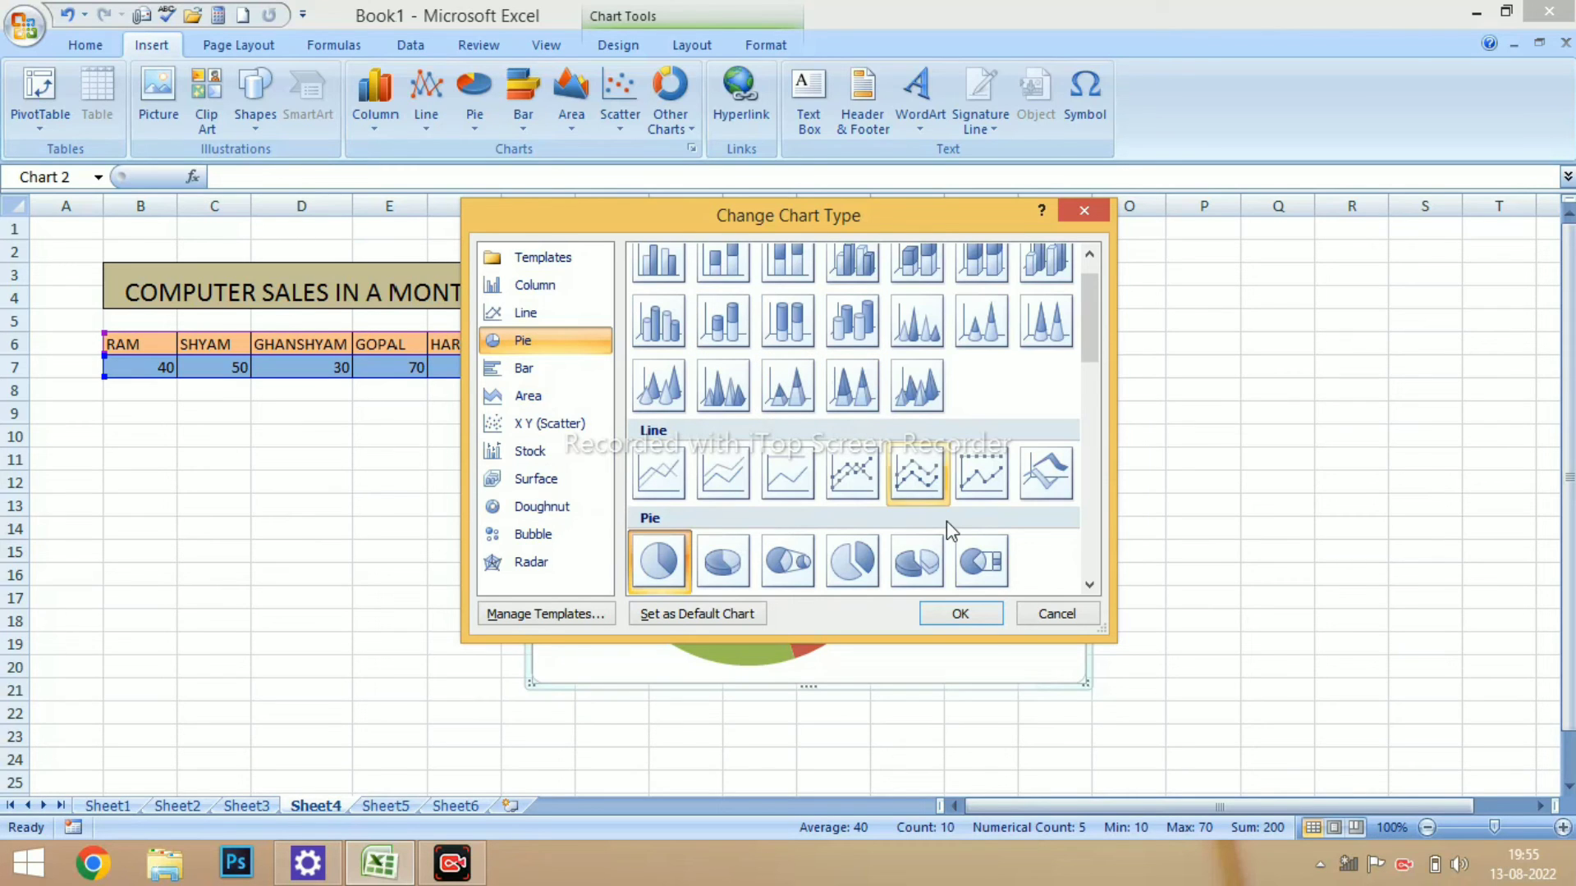
click(960, 616)
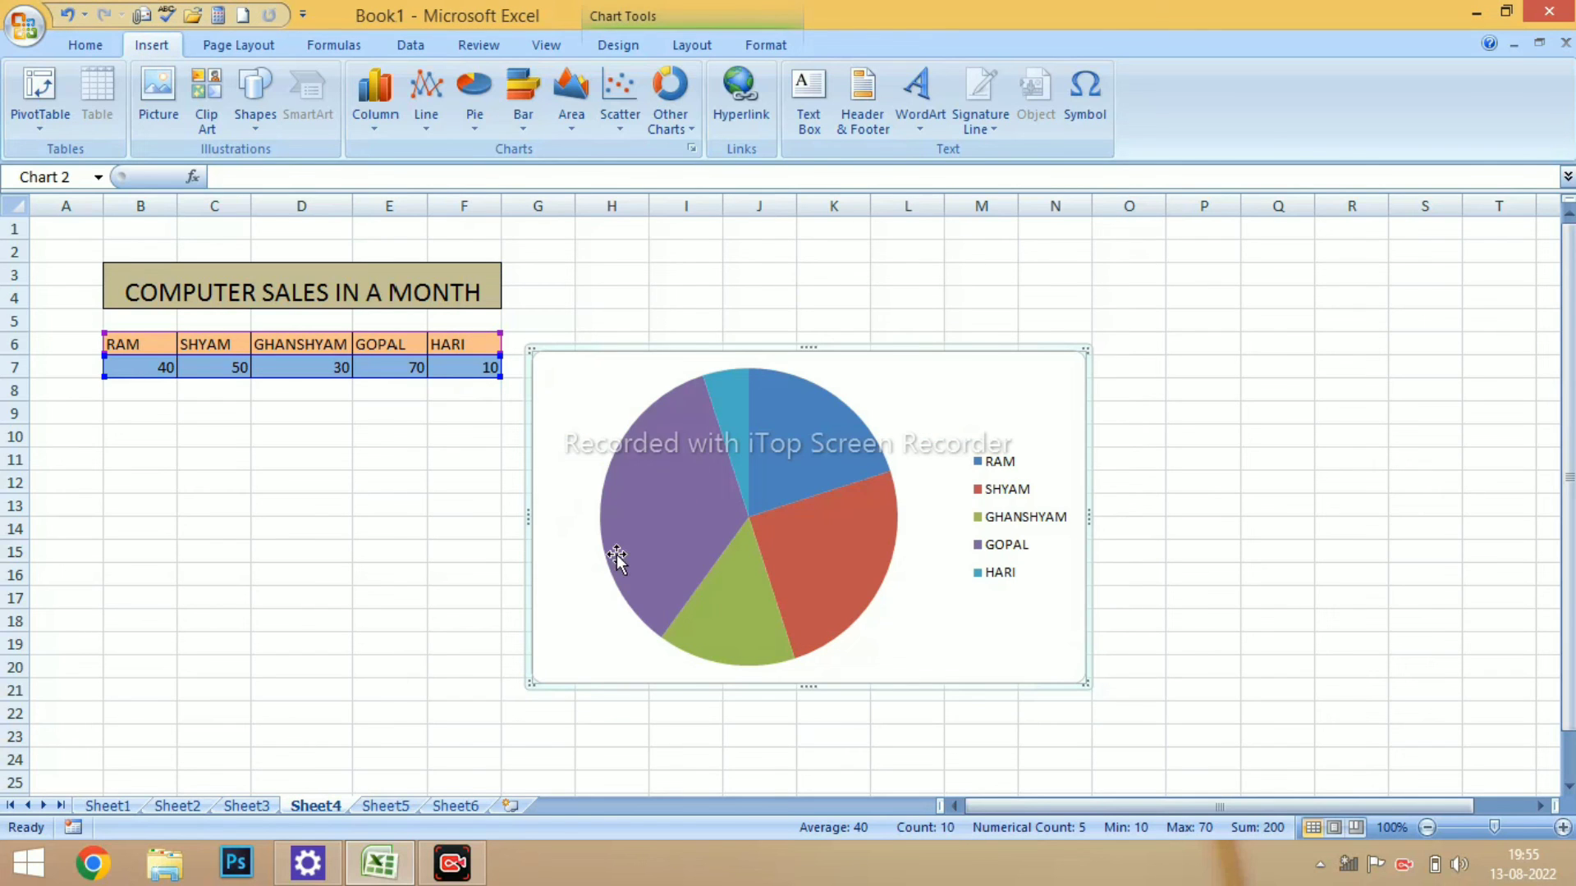
Step: Open the chart type choices for the line chart on Sheet3
click(246, 804)
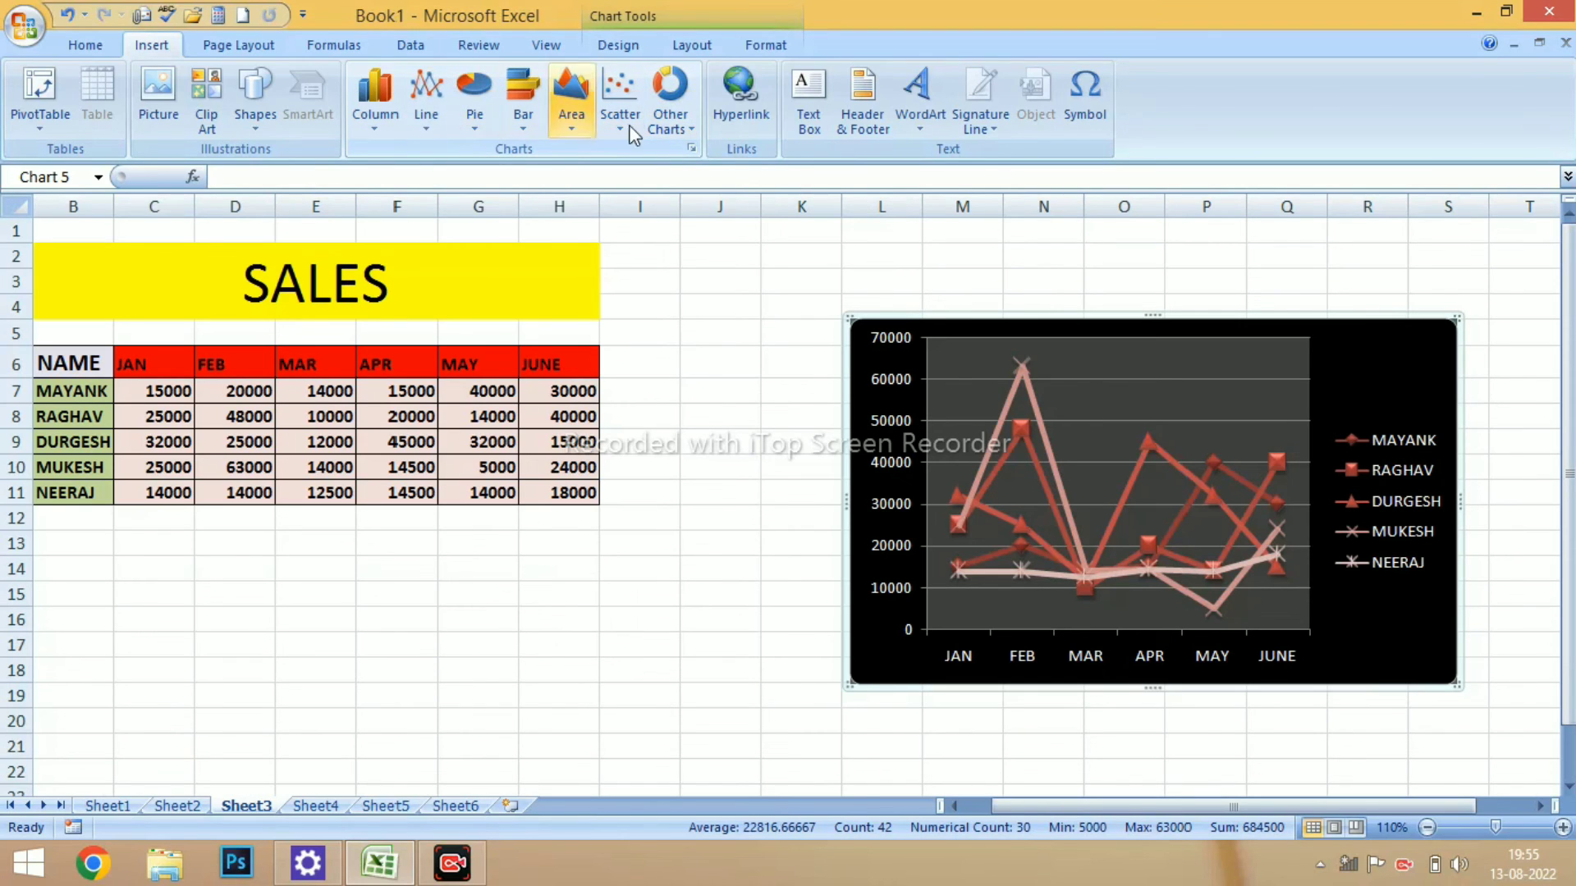
click(691, 148)
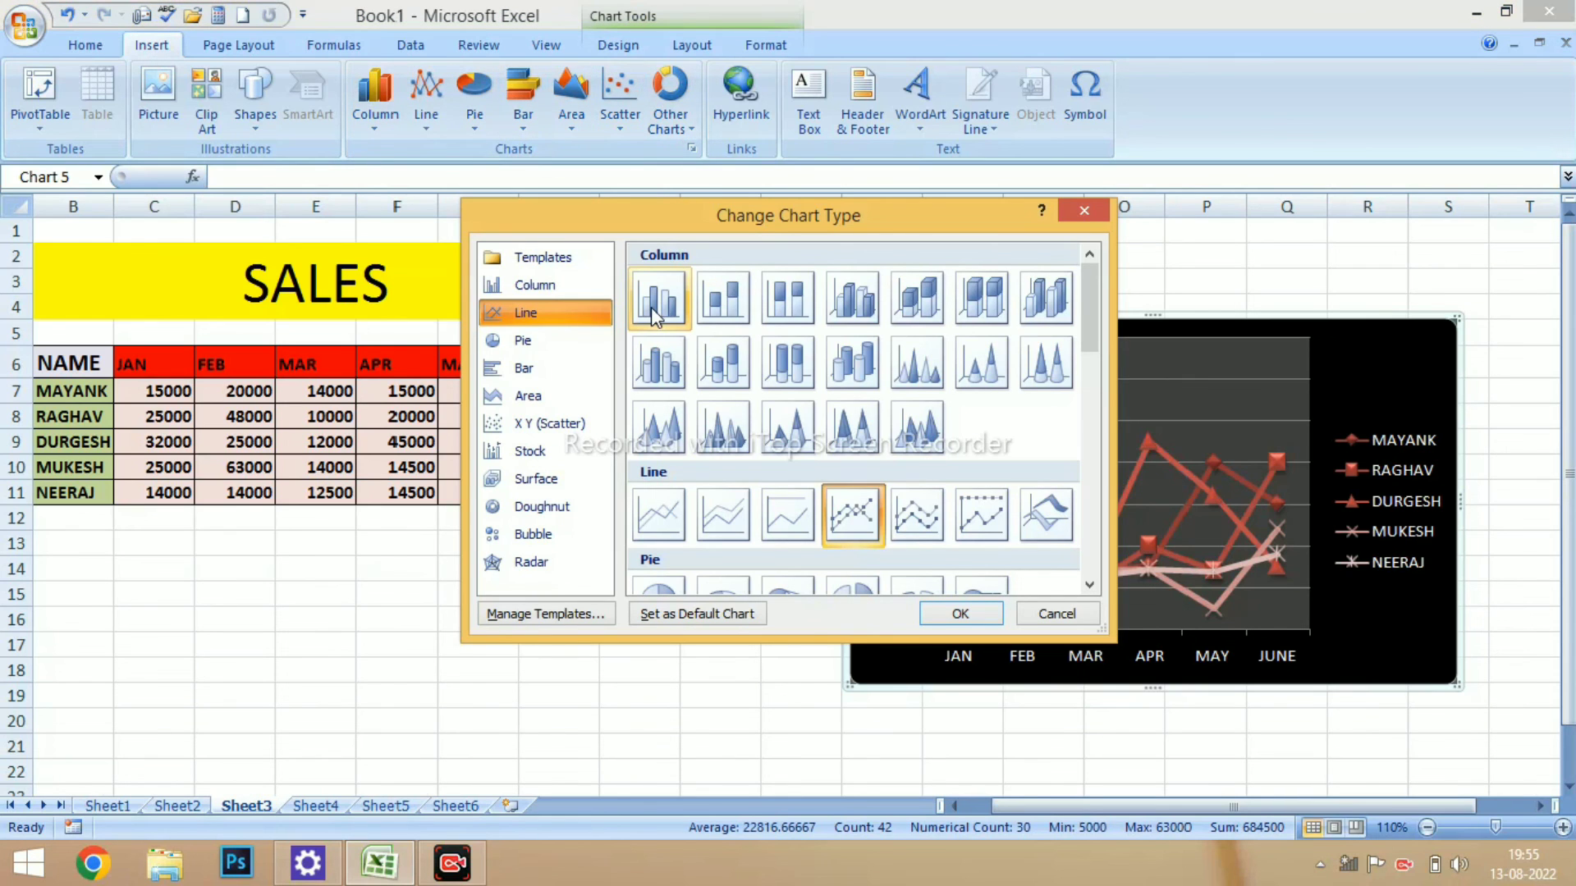